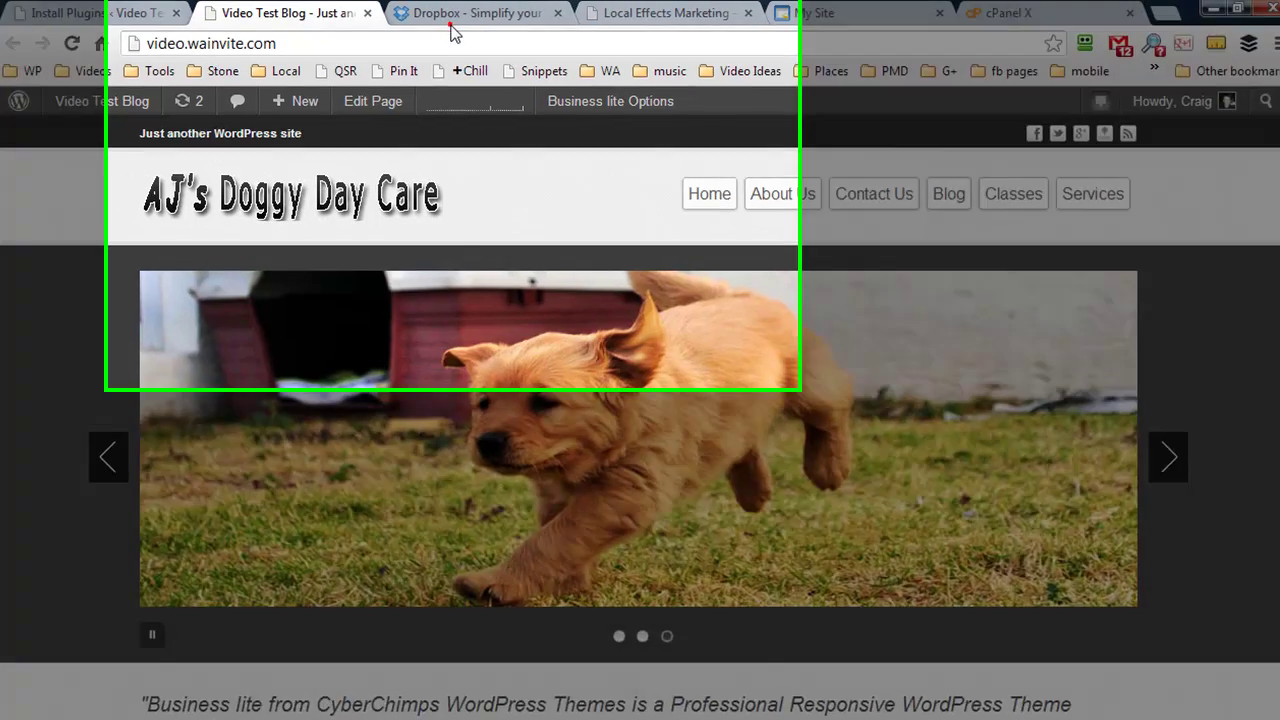
# - Leave the site's front-end tab for the WordPress admin's Install Plugins page
pyautogui.click(448, 18)
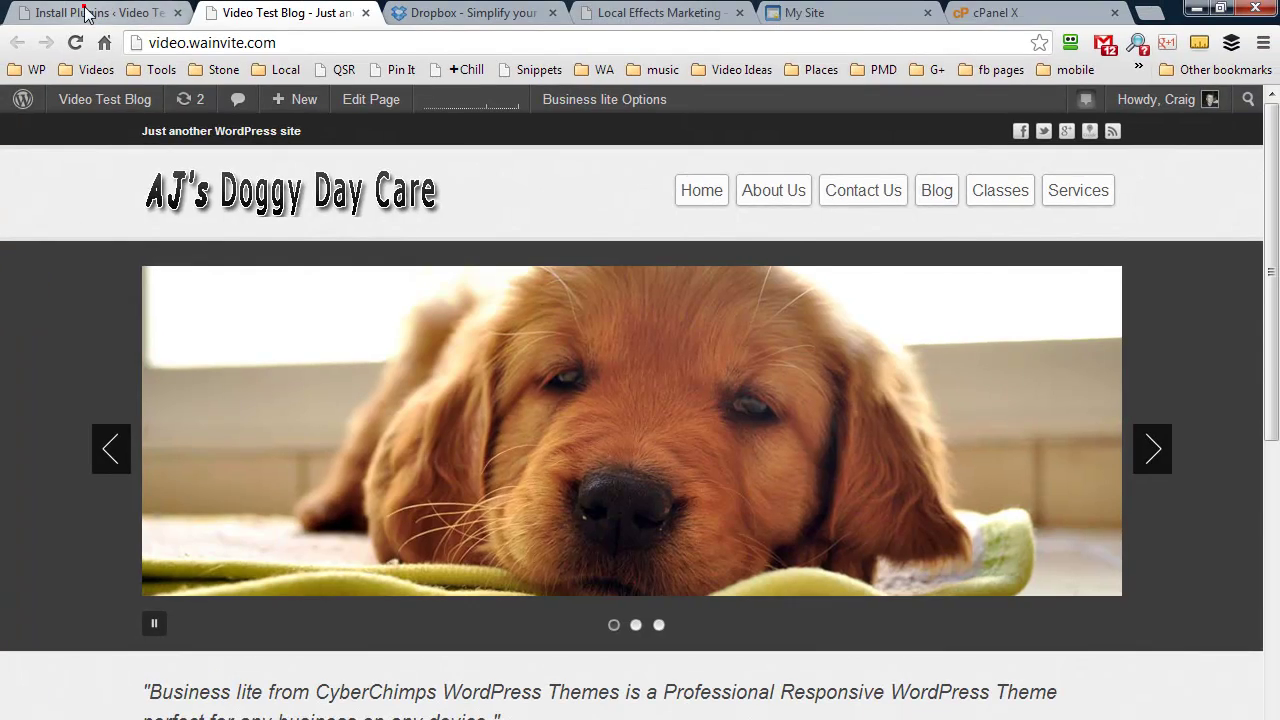
pyautogui.click(90, 12)
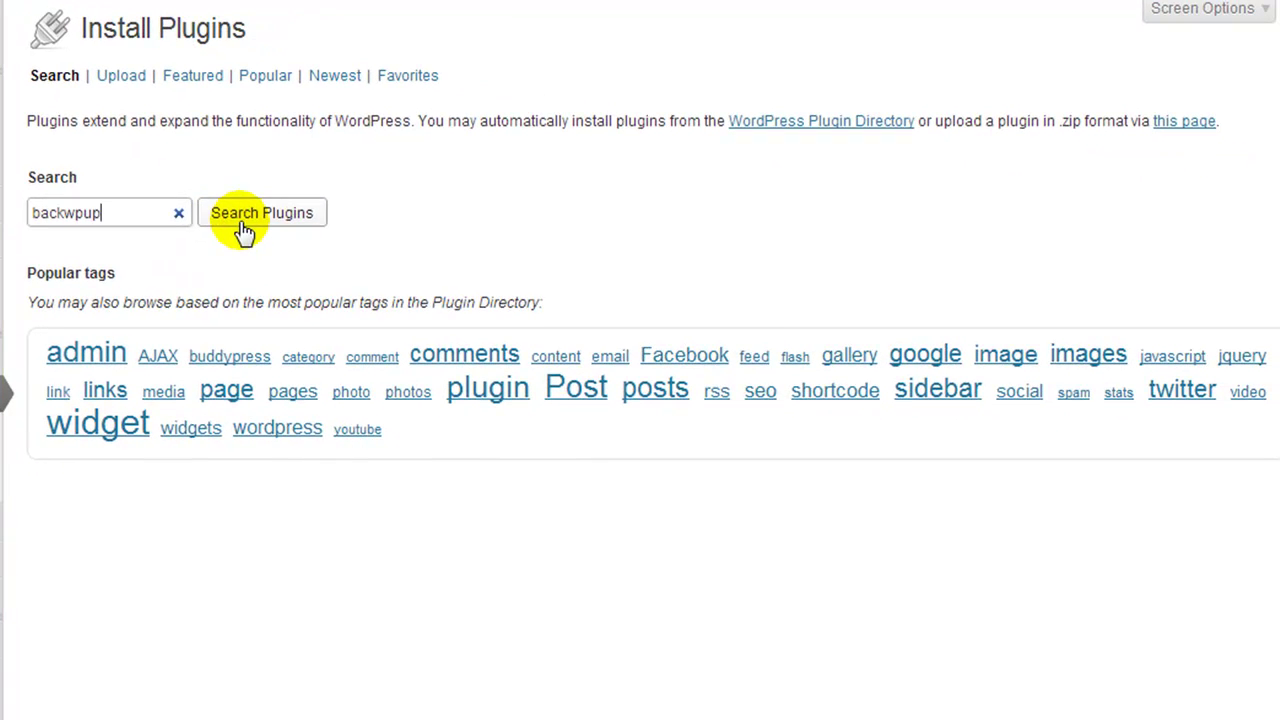
# - Search for backwpup, install and activate BackWPup 2.1.17, and start a new backup job
pyautogui.click(241, 226)
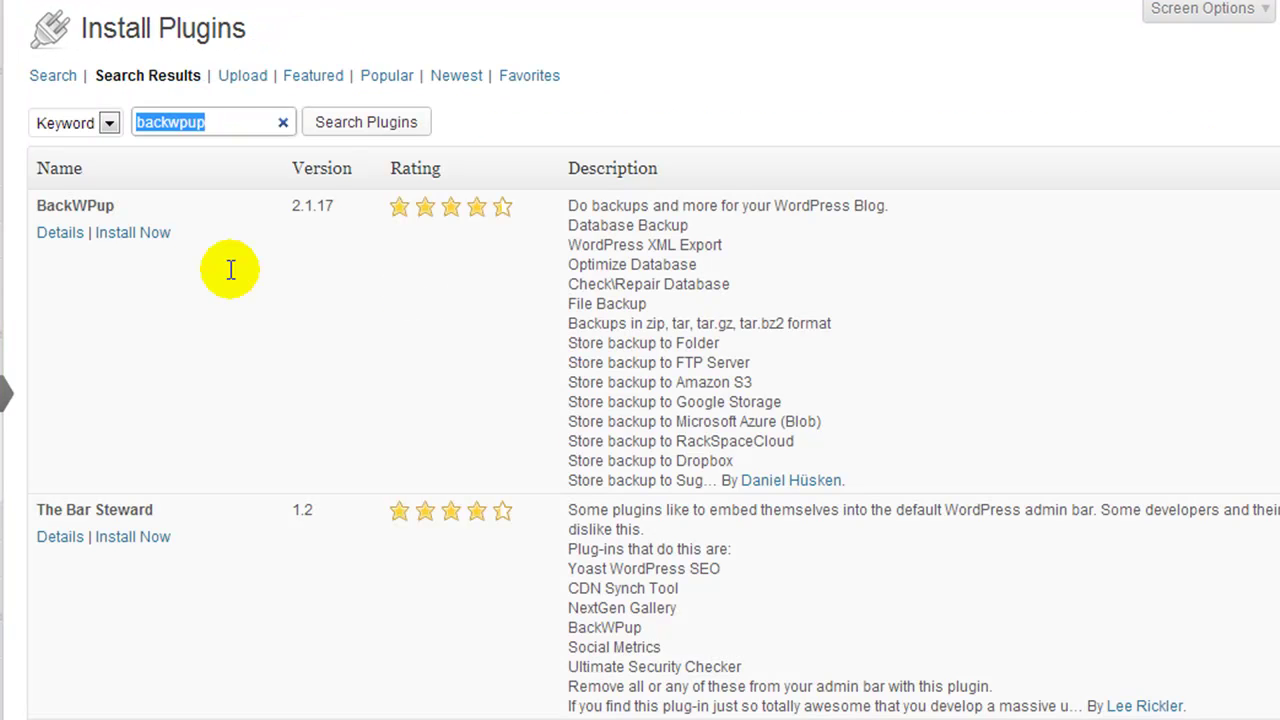
pyautogui.click(130, 235)
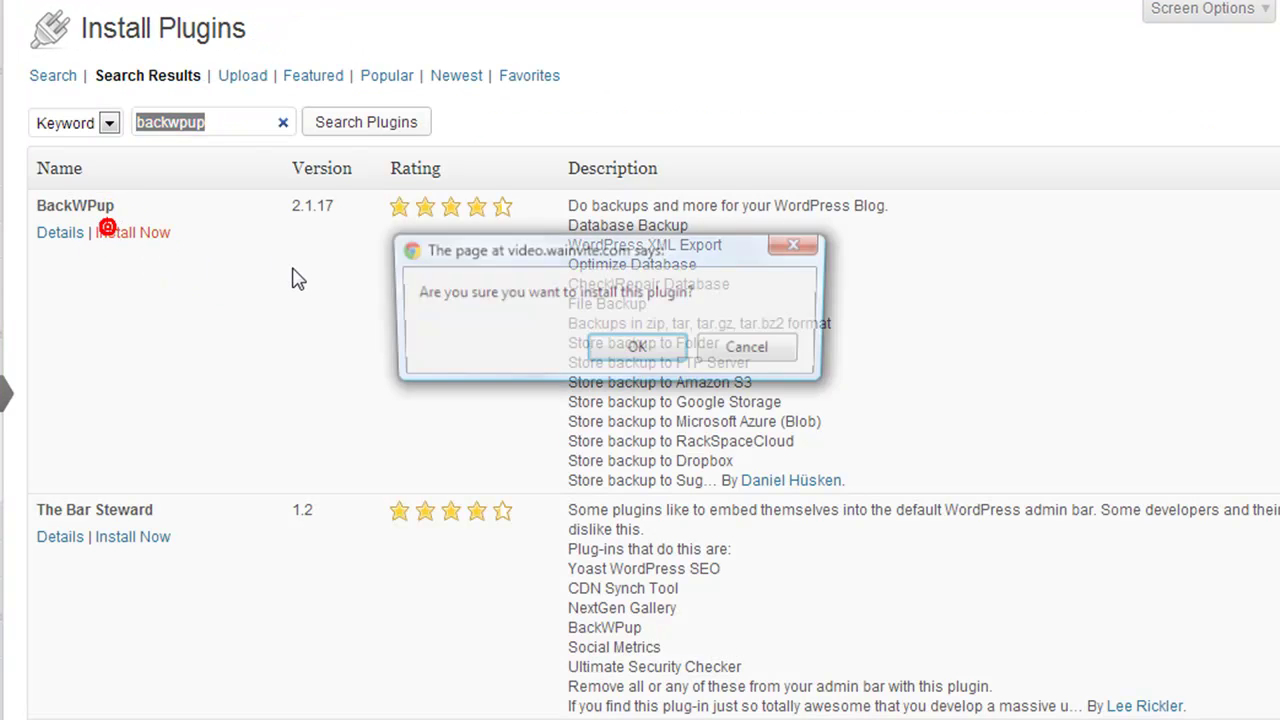
pyautogui.click(644, 347)
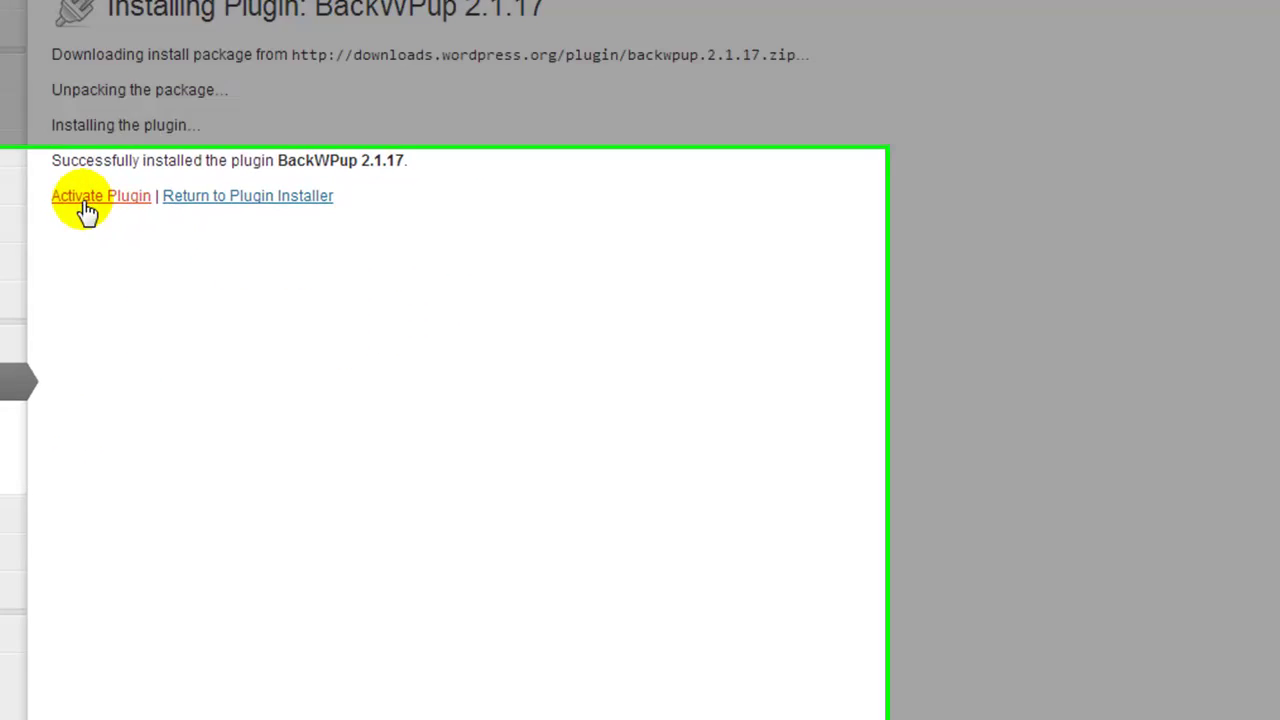
pyautogui.click(57, 213)
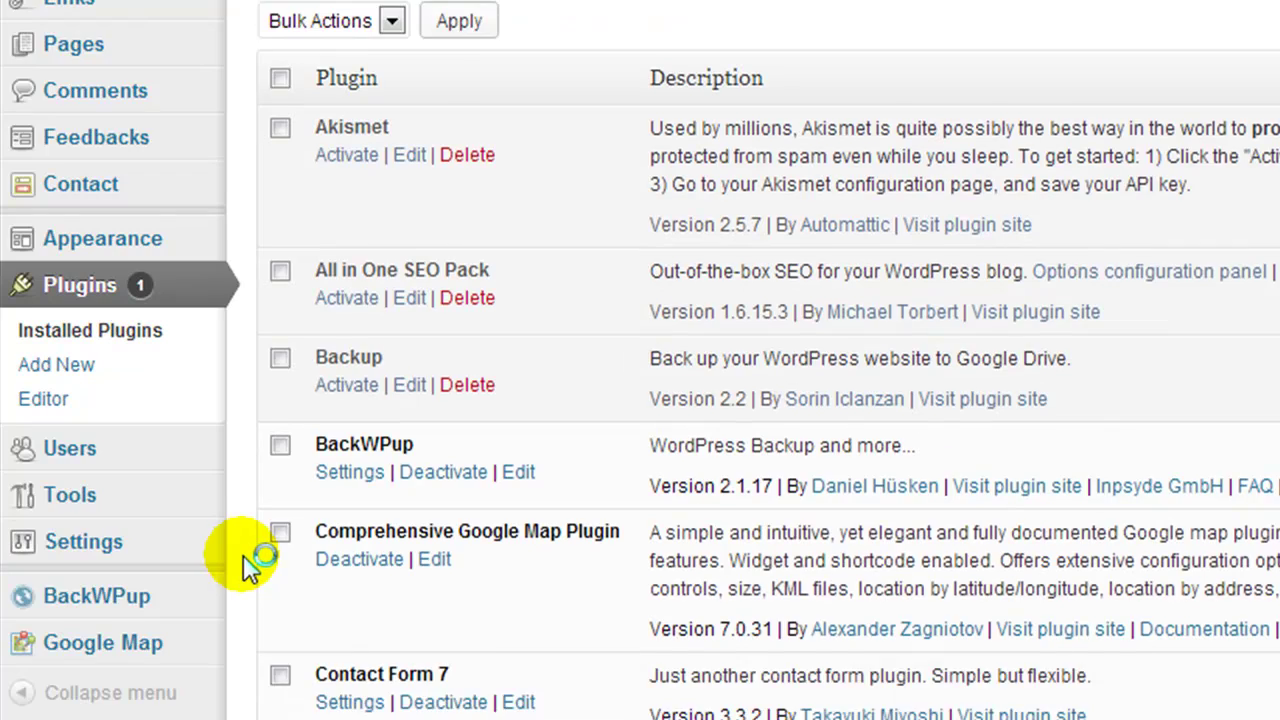
pyautogui.scroll(-2, 247, 559)
pyautogui.moveTo(118, 449)
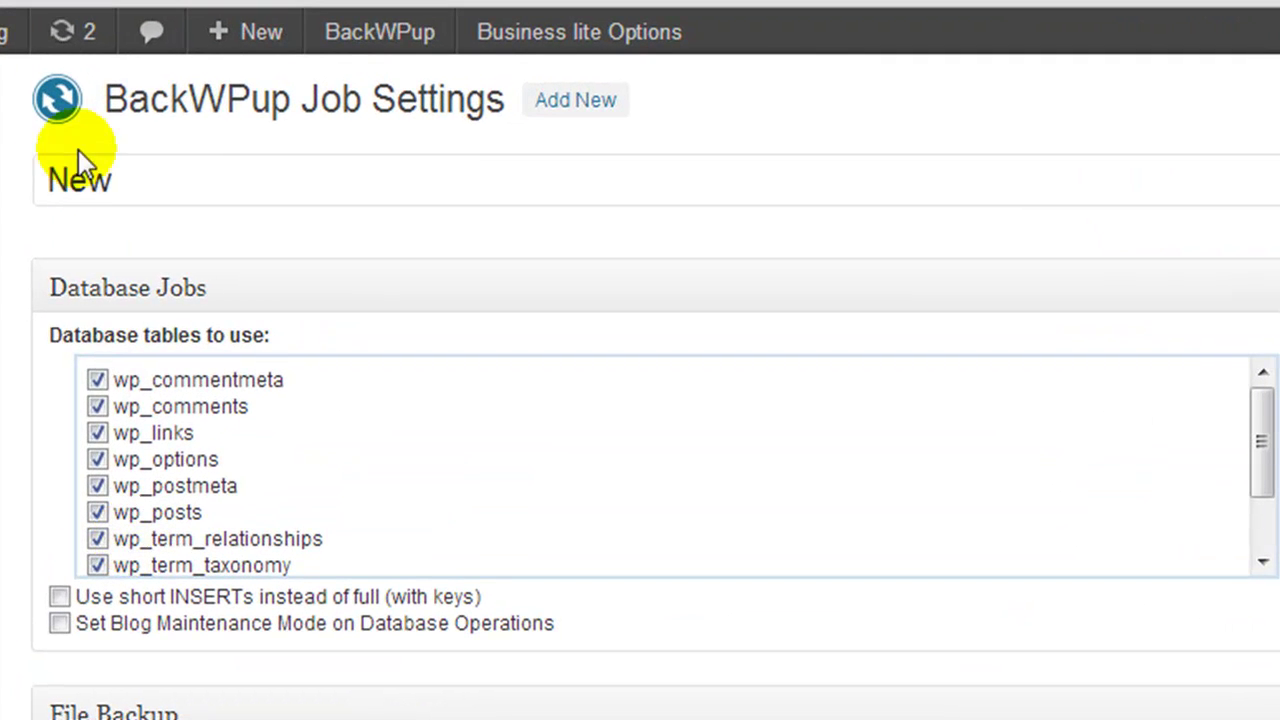
# - Replace the default job name 'New' with 'Full Backup'
pyautogui.doubleClick(190, 115)
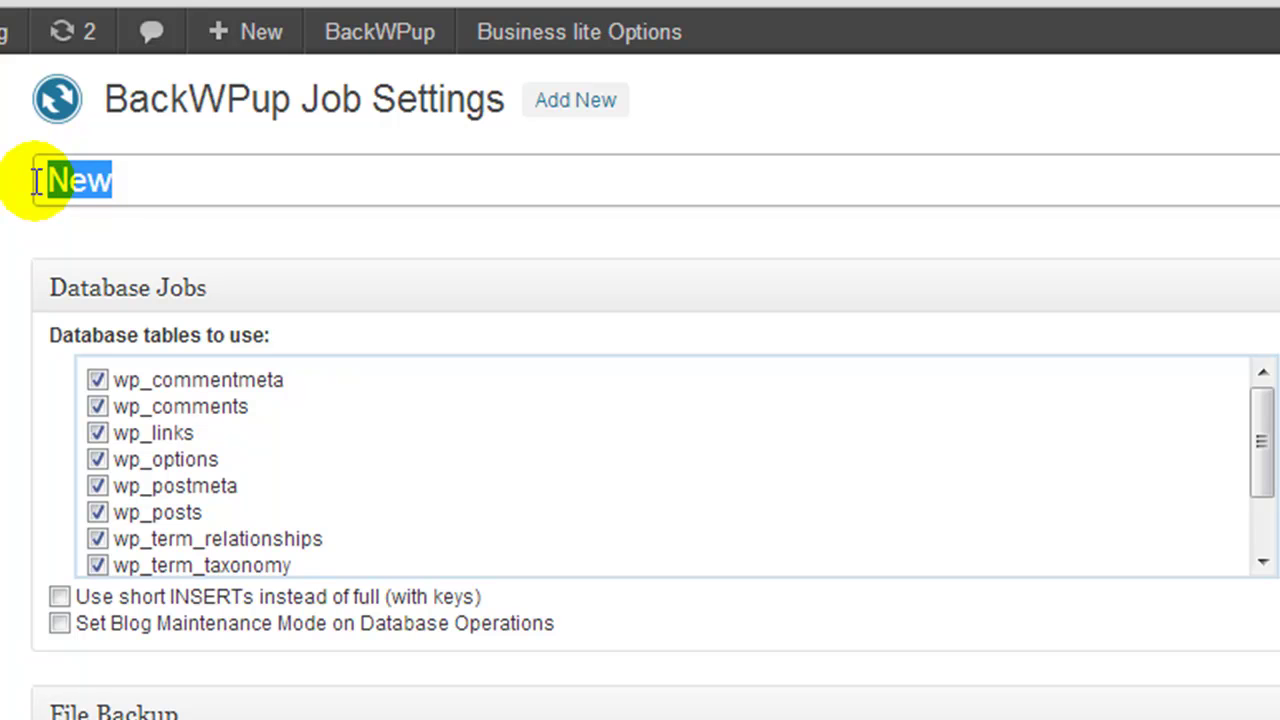
pyautogui.write('Full Backup')
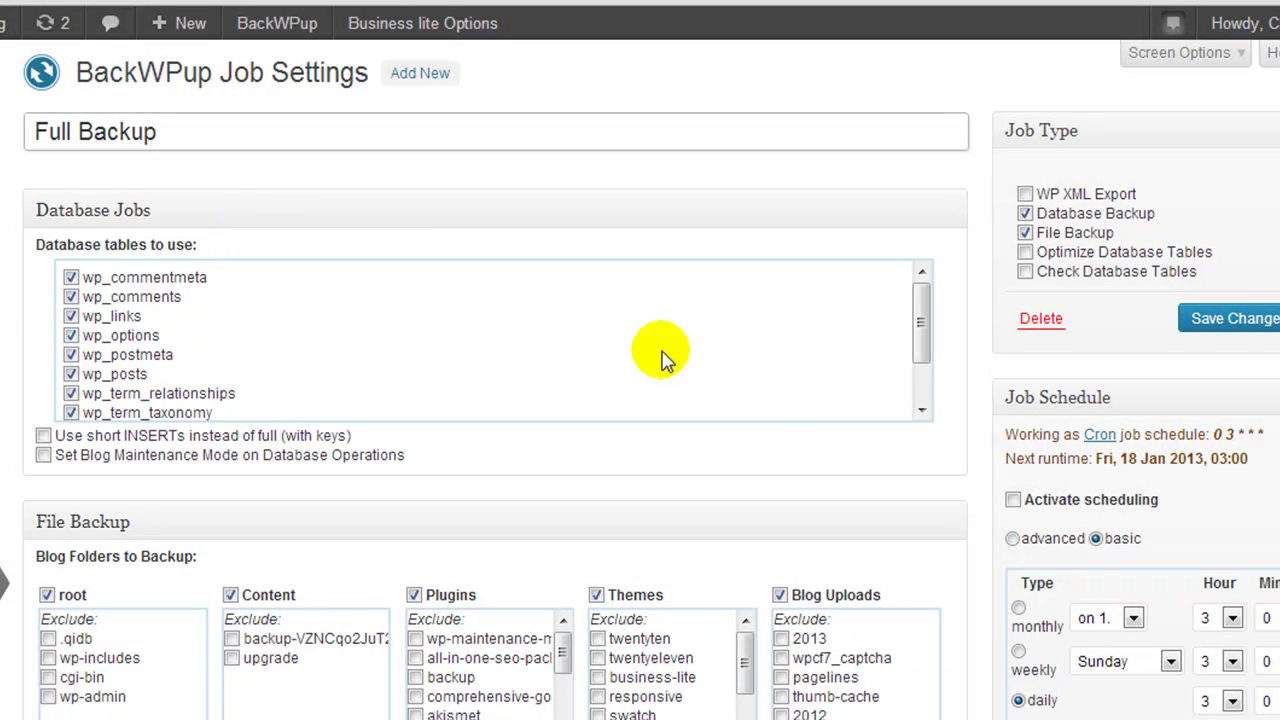
pyautogui.scroll(-2, 945, 400)
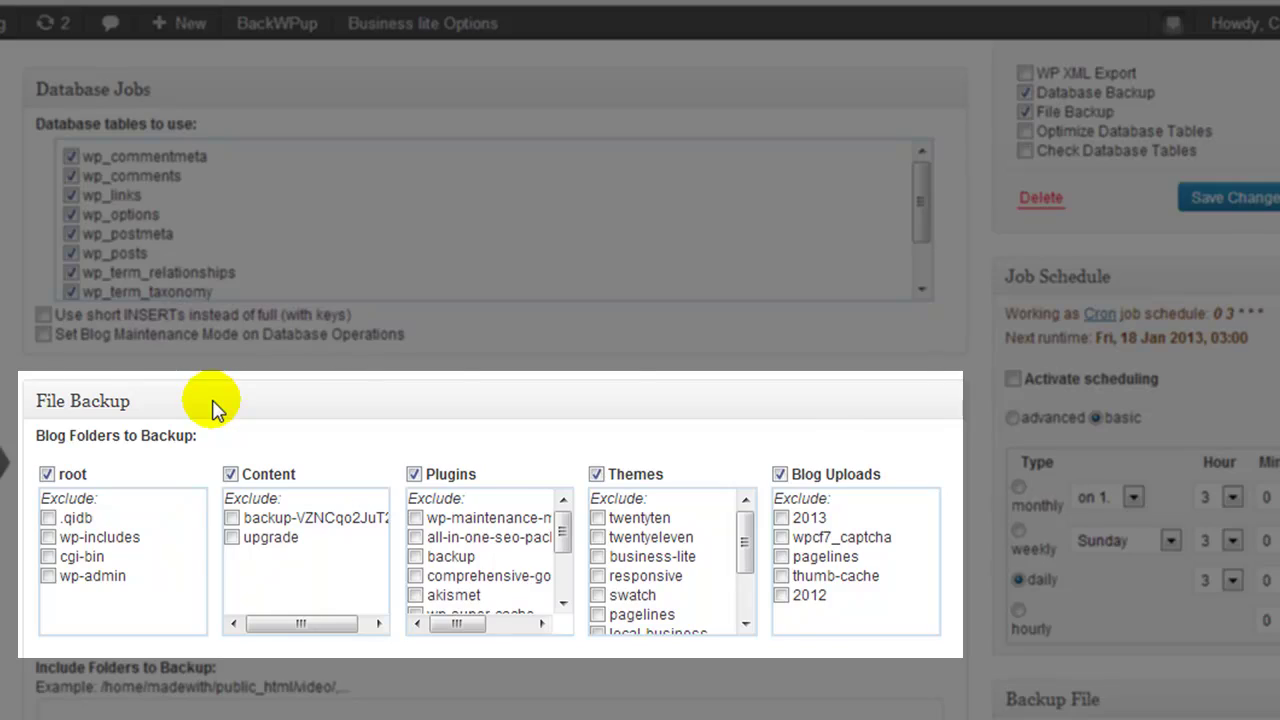
# - Exclude the backup and upgrade folders under Content from the file backup
pyautogui.scroll(-2, 213, 408)
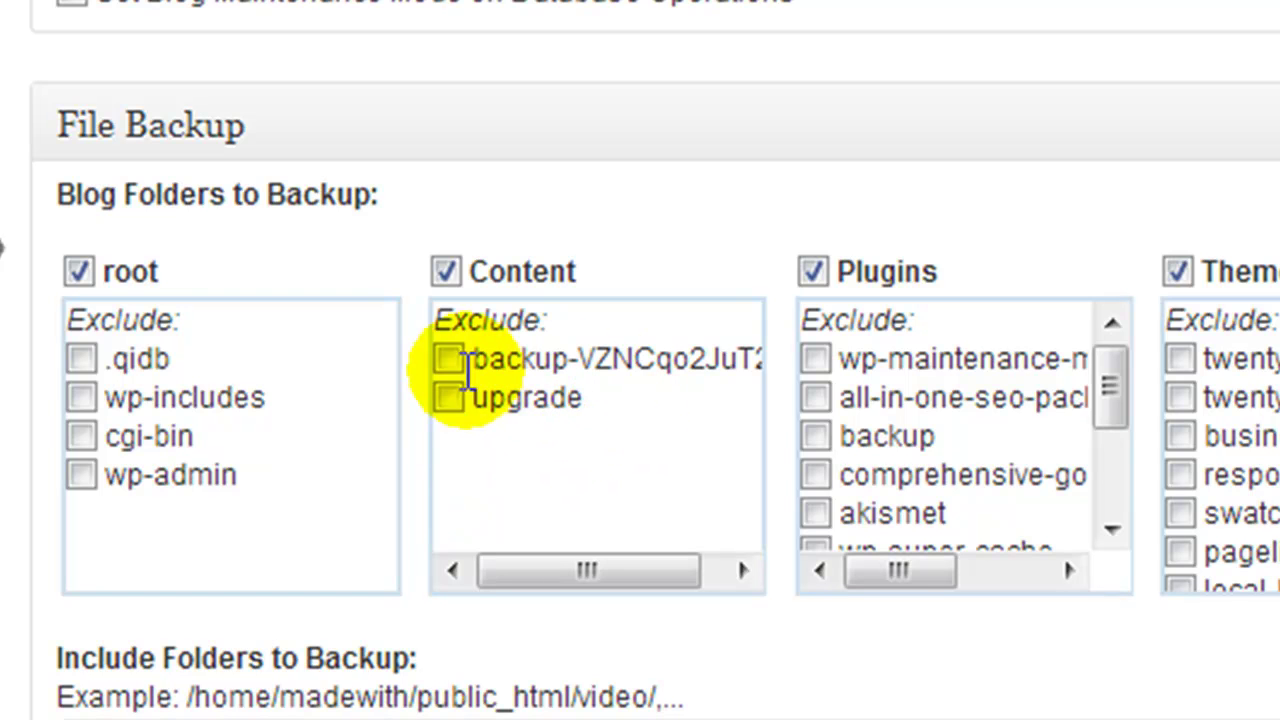
pyautogui.click(444, 357)
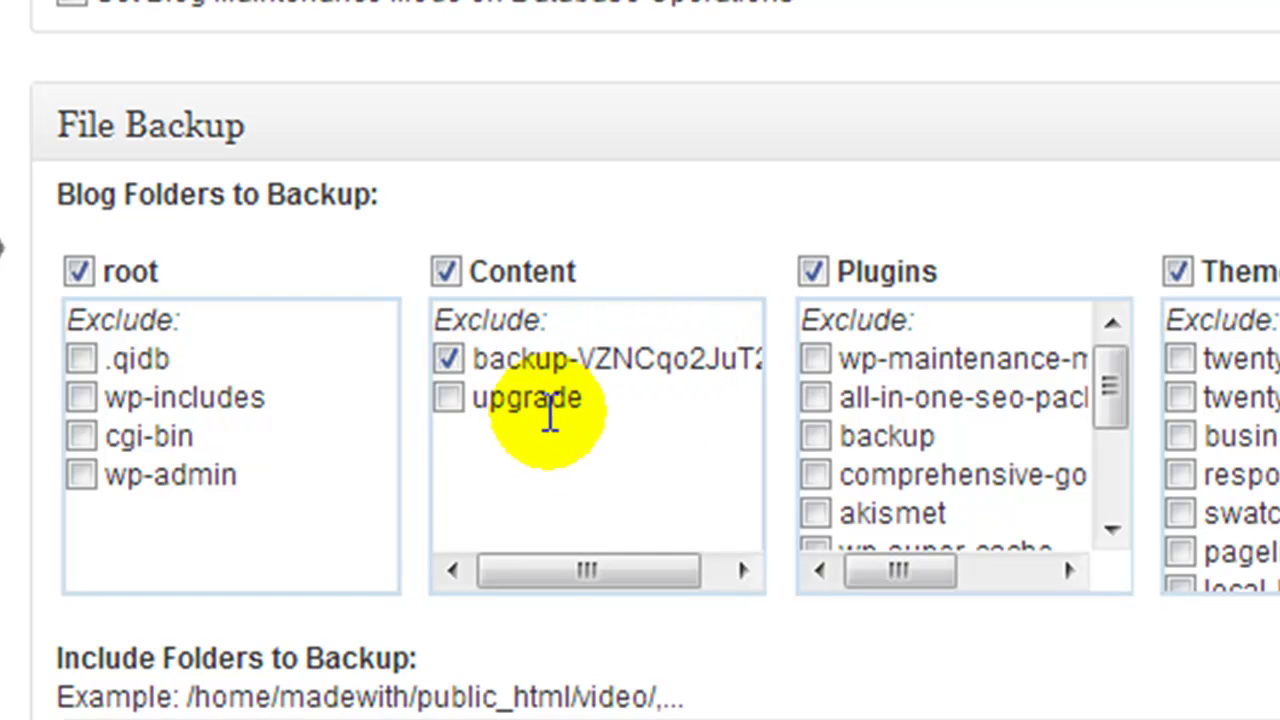
pyautogui.click(451, 403)
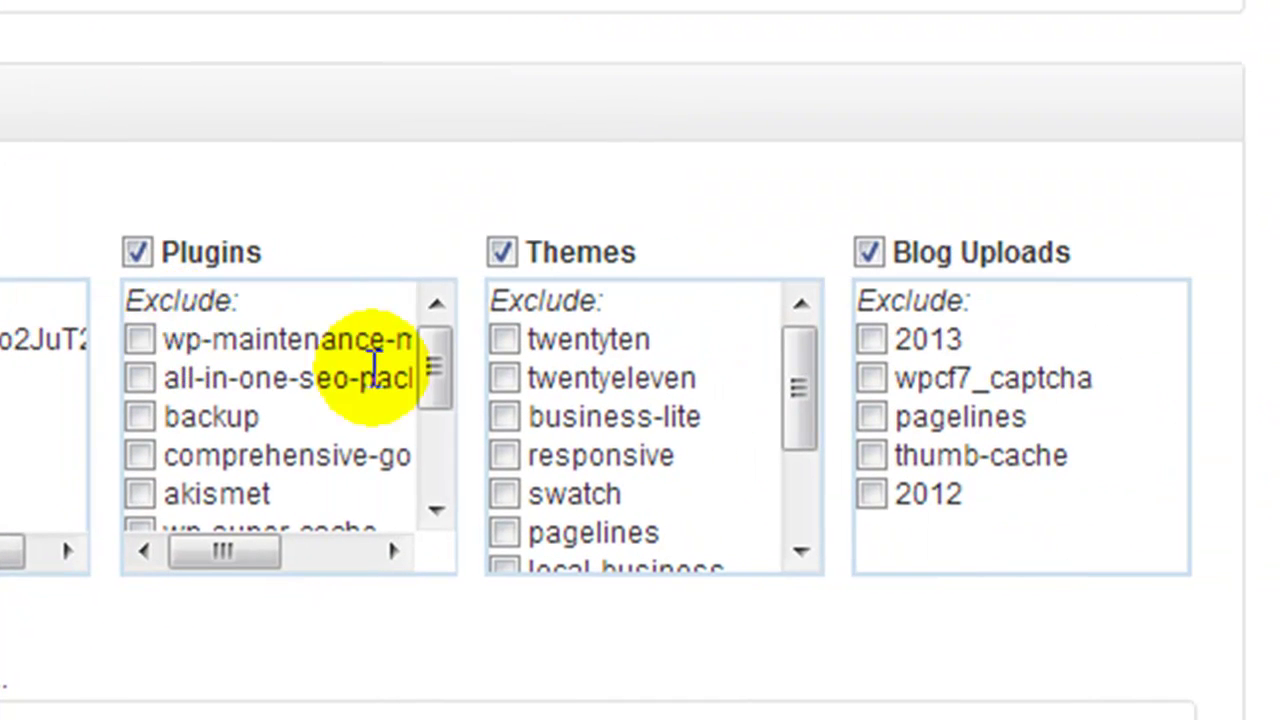
# - Exclude the twentyten, twentyeleven, responsive and swatch themes from the backup
pyautogui.moveTo(431, 360); pyautogui.dragTo(434, 314)
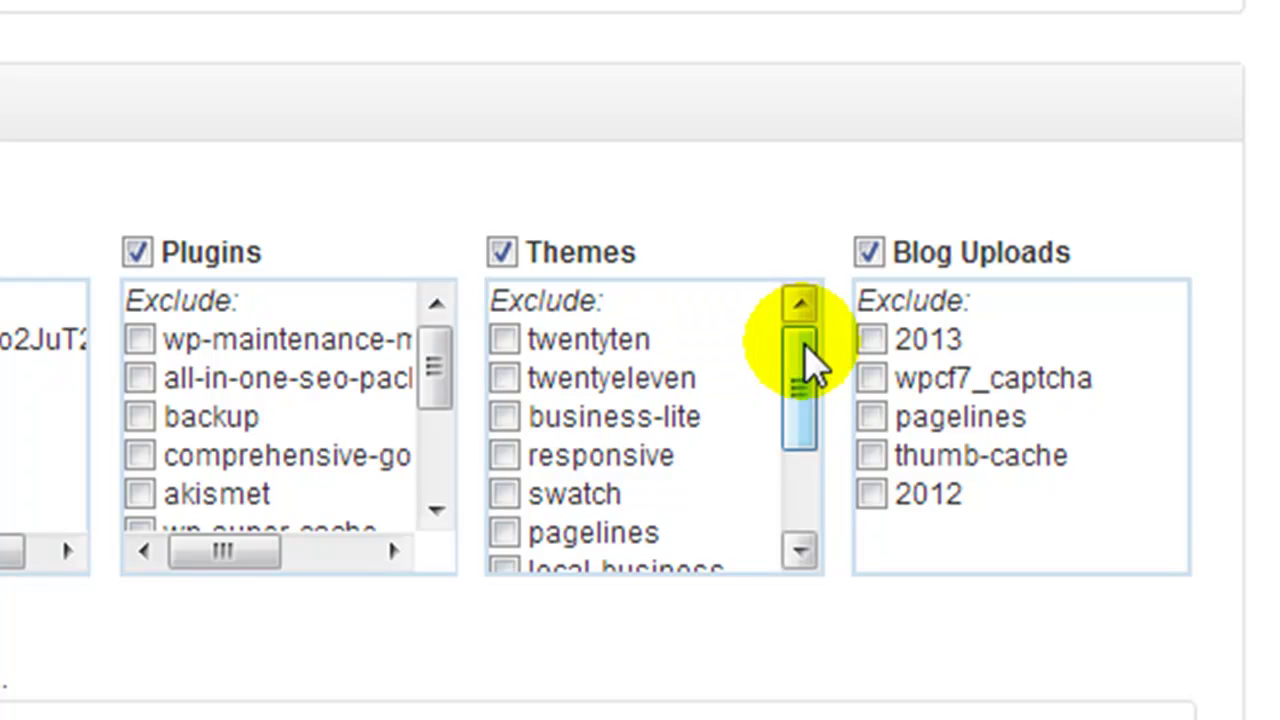
pyautogui.click(800, 345)
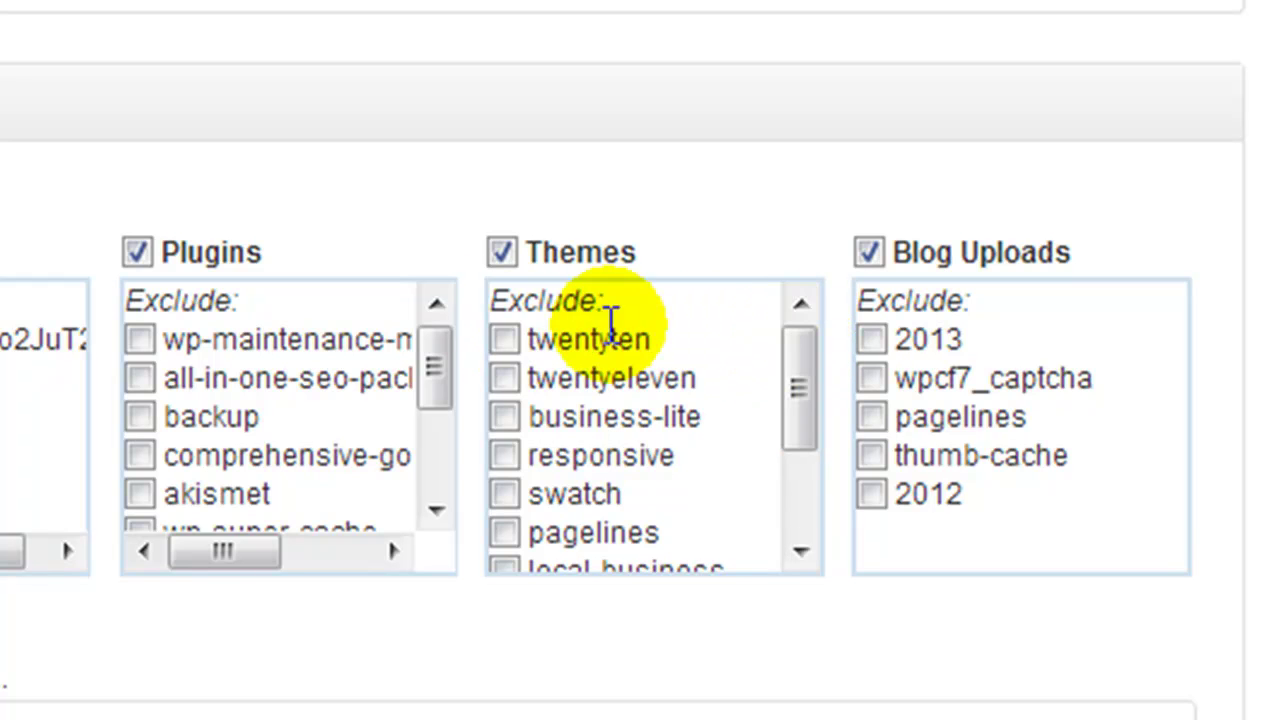
pyautogui.click(505, 340)
pyautogui.click(505, 378)
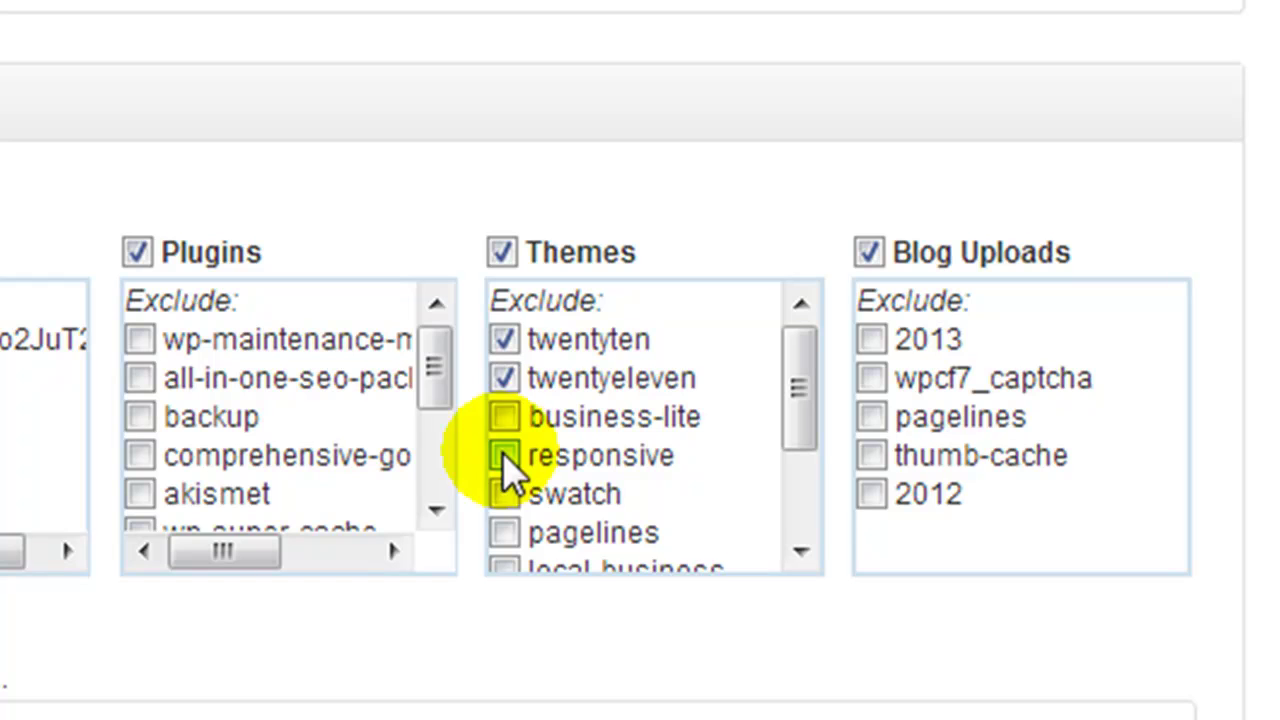
pyautogui.click(505, 455)
pyautogui.click(505, 494)
# - Exclude the pagelines, local-business, twentytwelve, alyeska, ifeature and jenny themes, keeping business-lite
pyautogui.moveTo(789, 400); pyautogui.dragTo(796, 466)
pyautogui.click(504, 443)
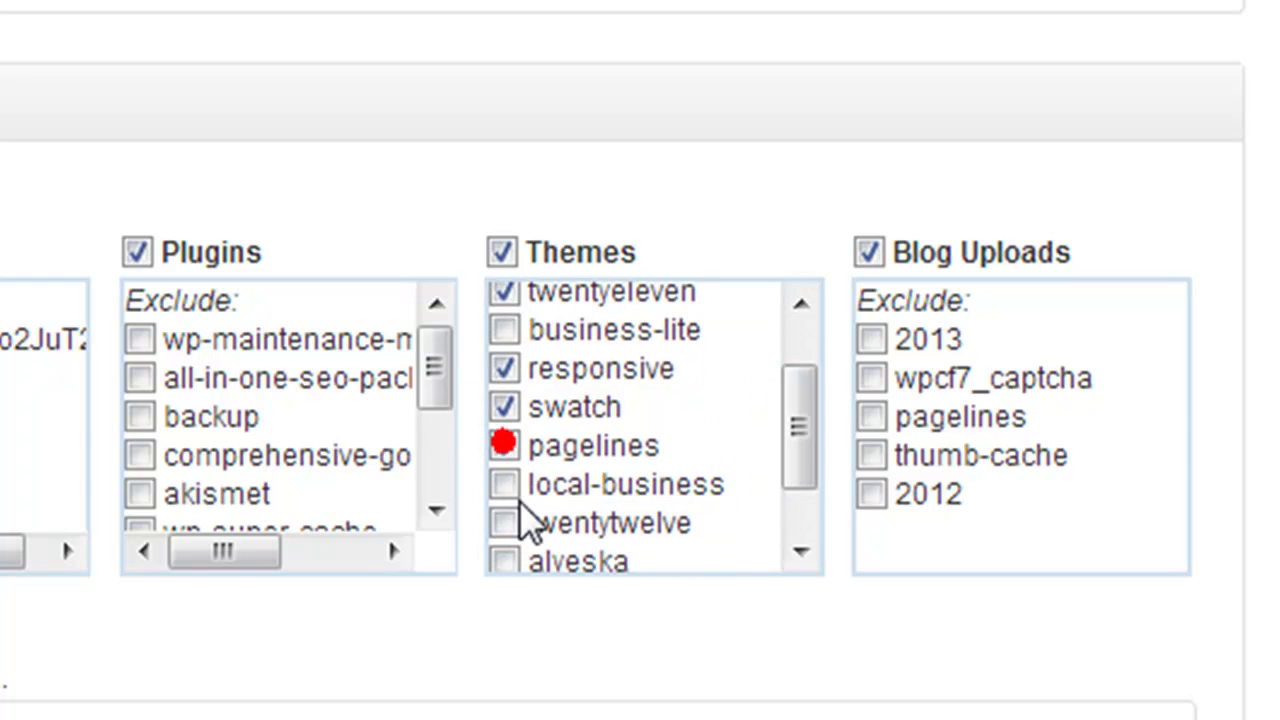
pyautogui.click(505, 484)
pyautogui.click(505, 523)
pyautogui.moveTo(785, 449)
pyautogui.mouseDown()
pyautogui.moveTo(800, 532)
pyautogui.moveTo(686, 214)
pyautogui.mouseUp()
pyautogui.click(505, 474)
pyautogui.click(505, 513)
pyautogui.click(505, 552)
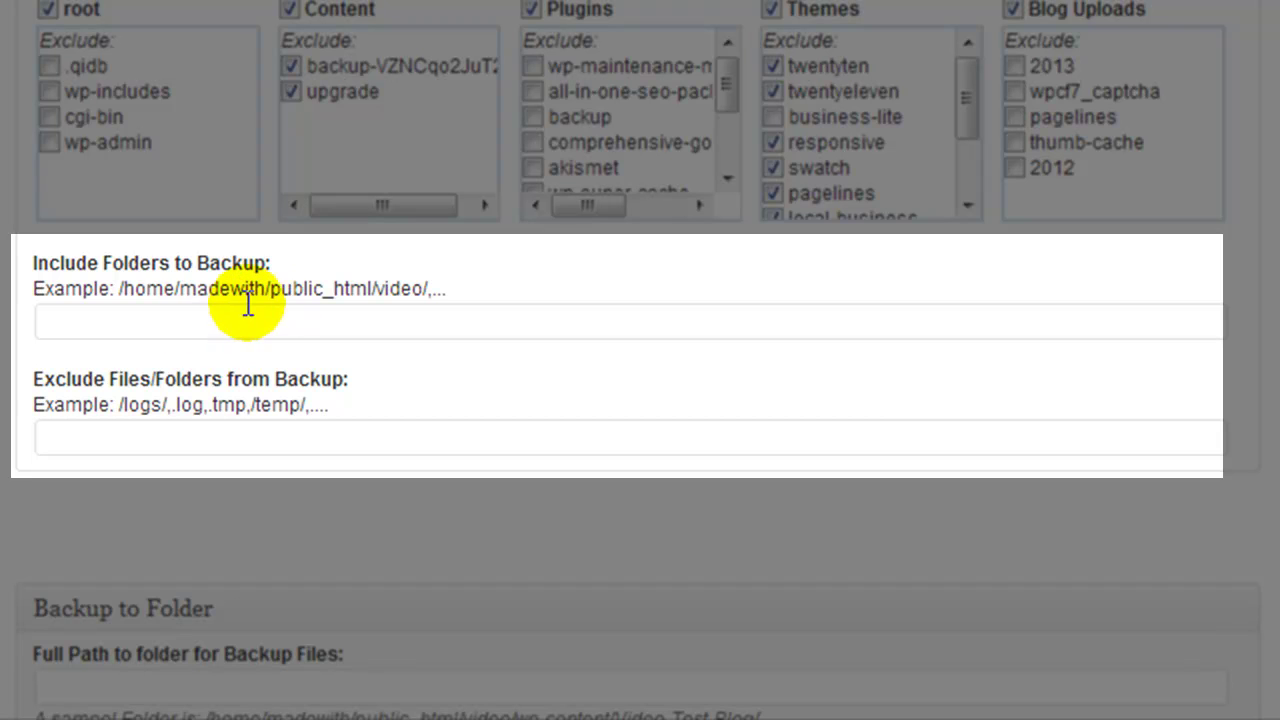
pyautogui.moveTo(116, 288); pyautogui.dragTo(425, 289)
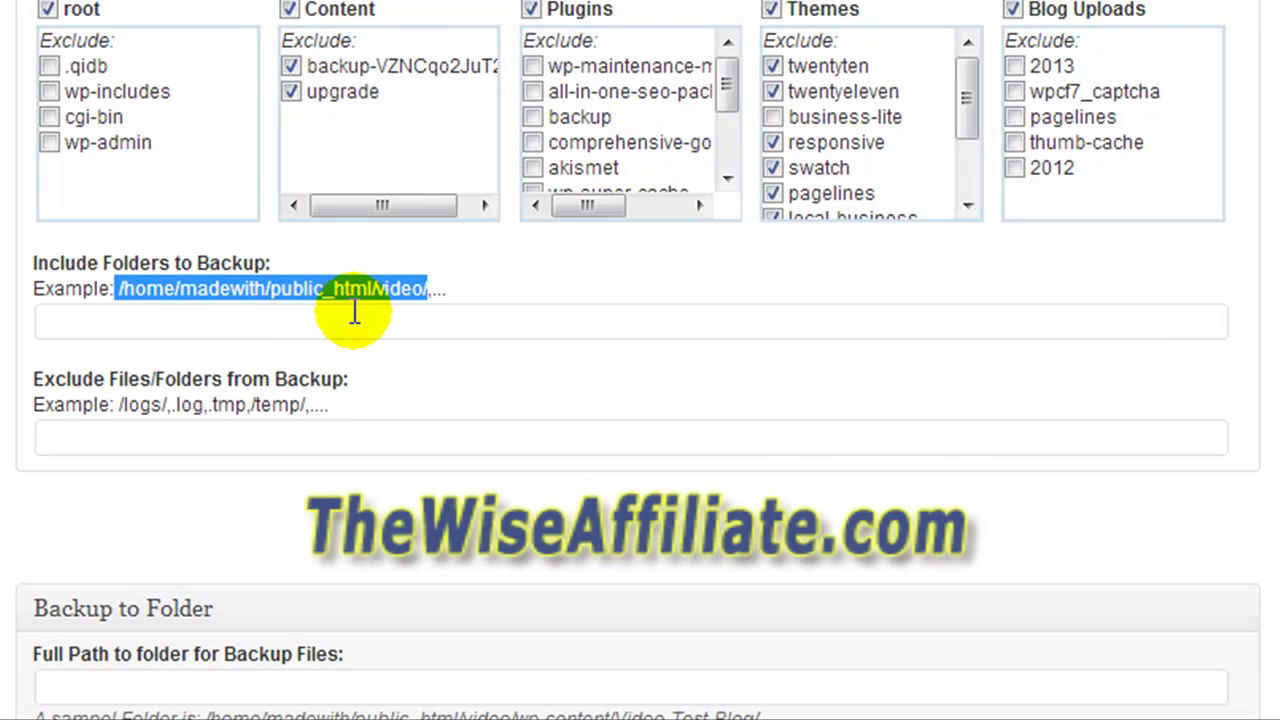
pyautogui.click(477, 343)
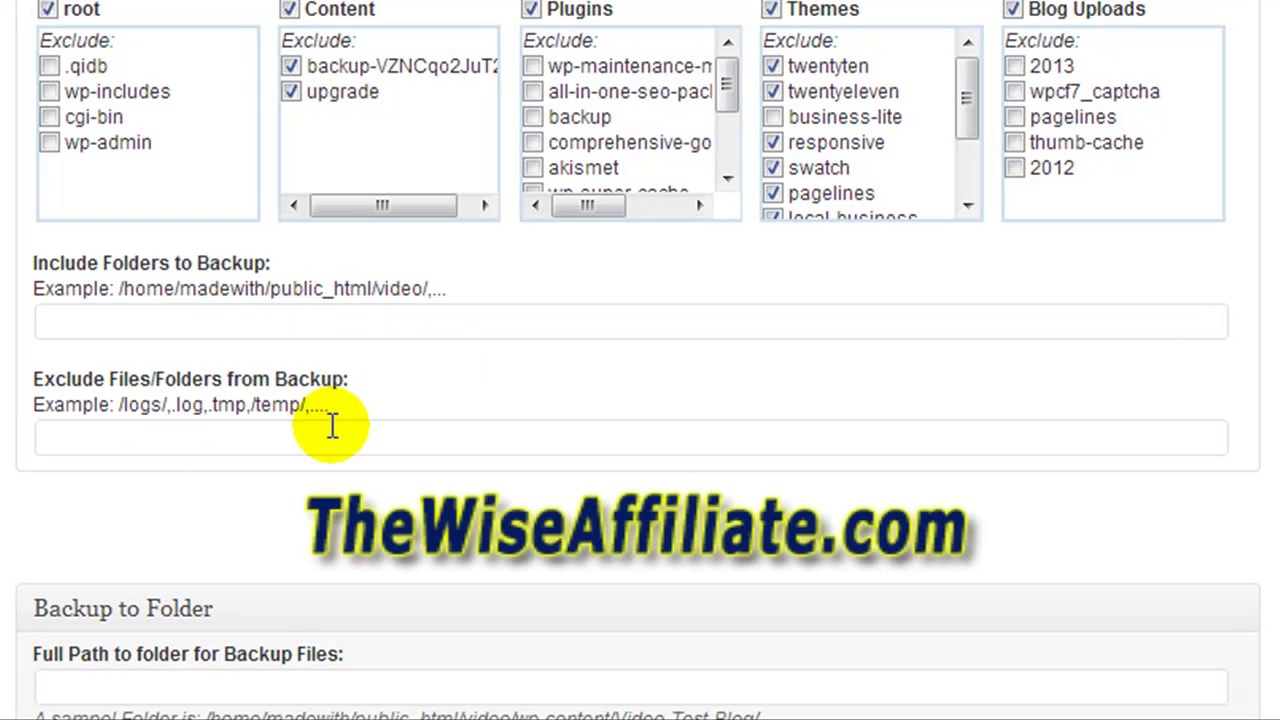
pyautogui.click(476, 374)
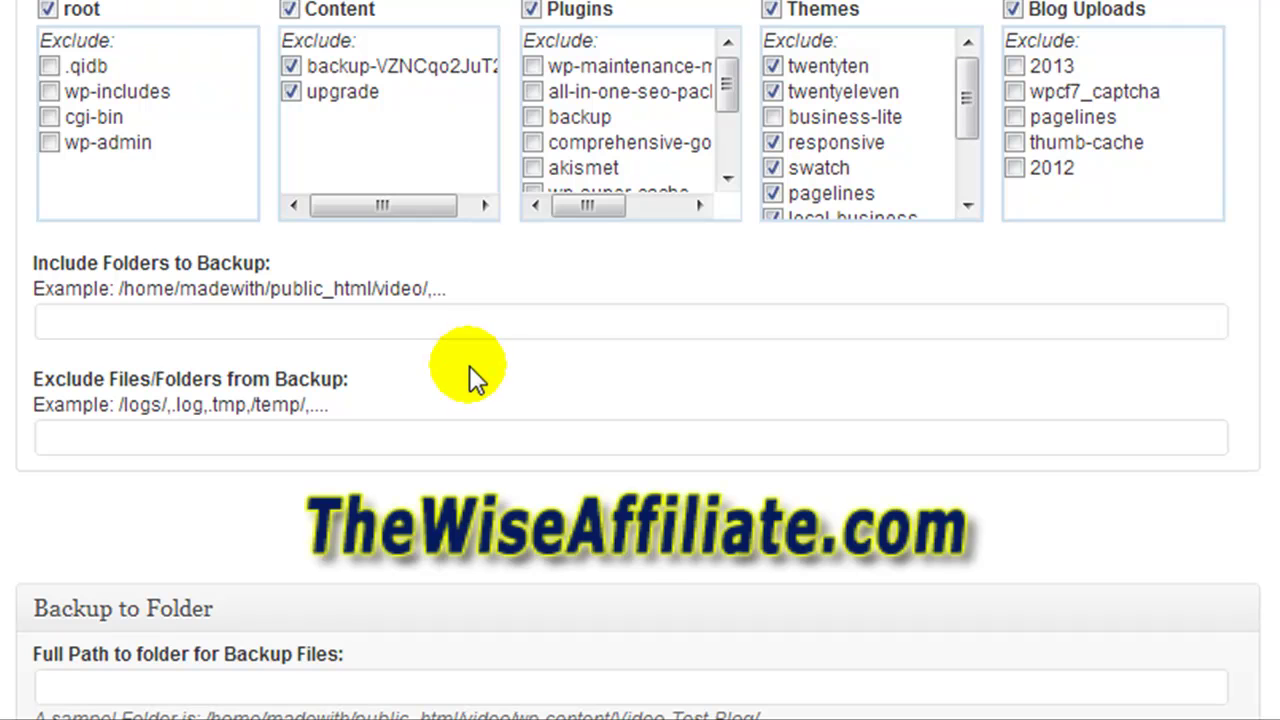
pyautogui.scroll(-2, 444, 364)
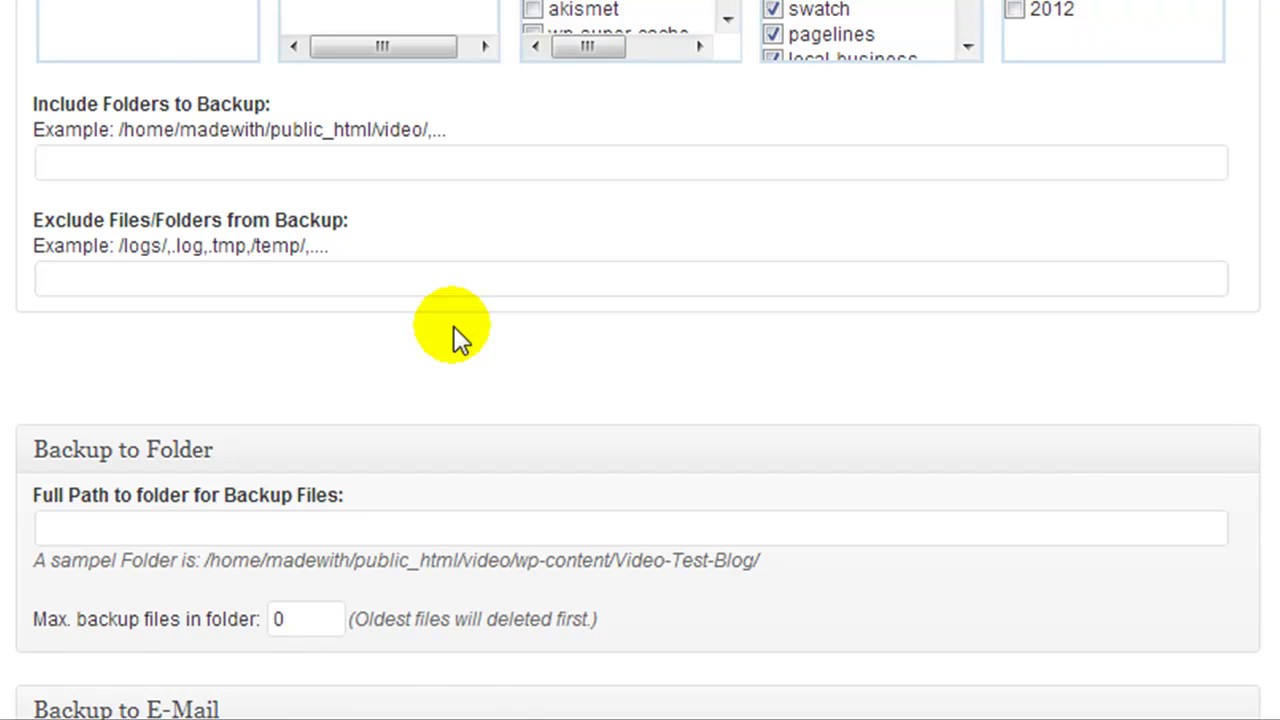
pyautogui.scroll(-2, 453, 325)
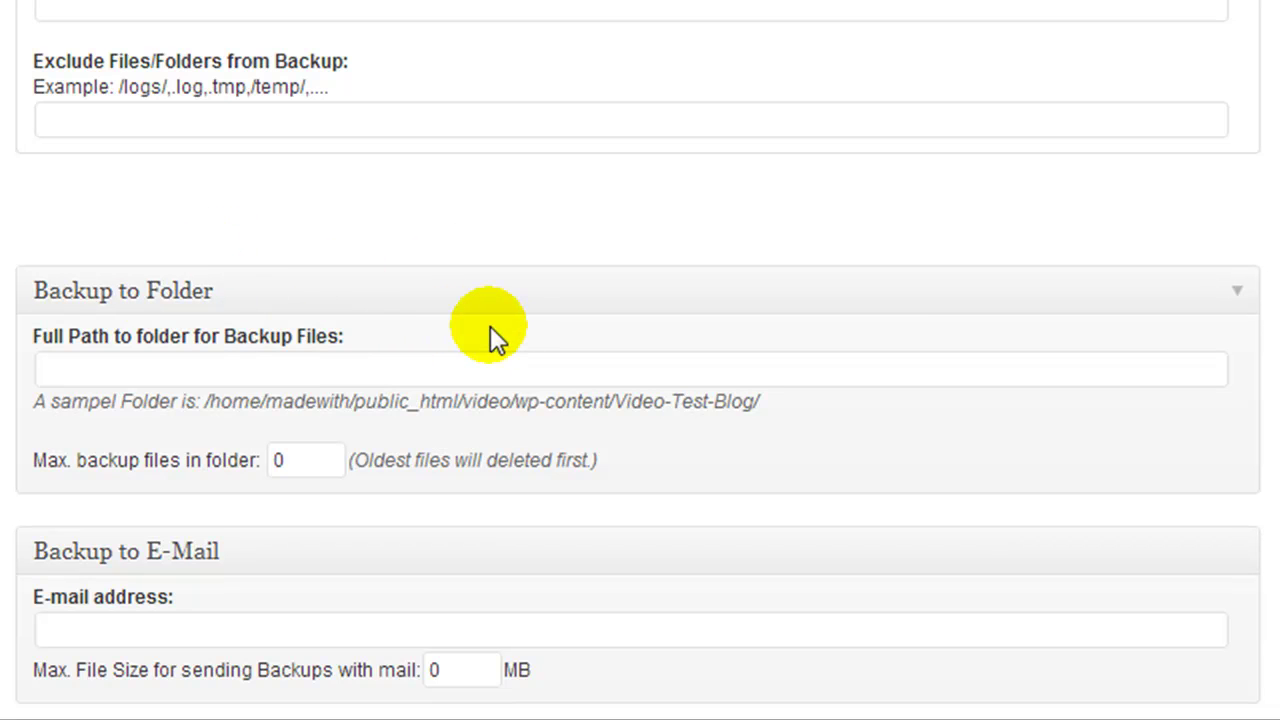
pyautogui.scroll(-3, 482, 319)
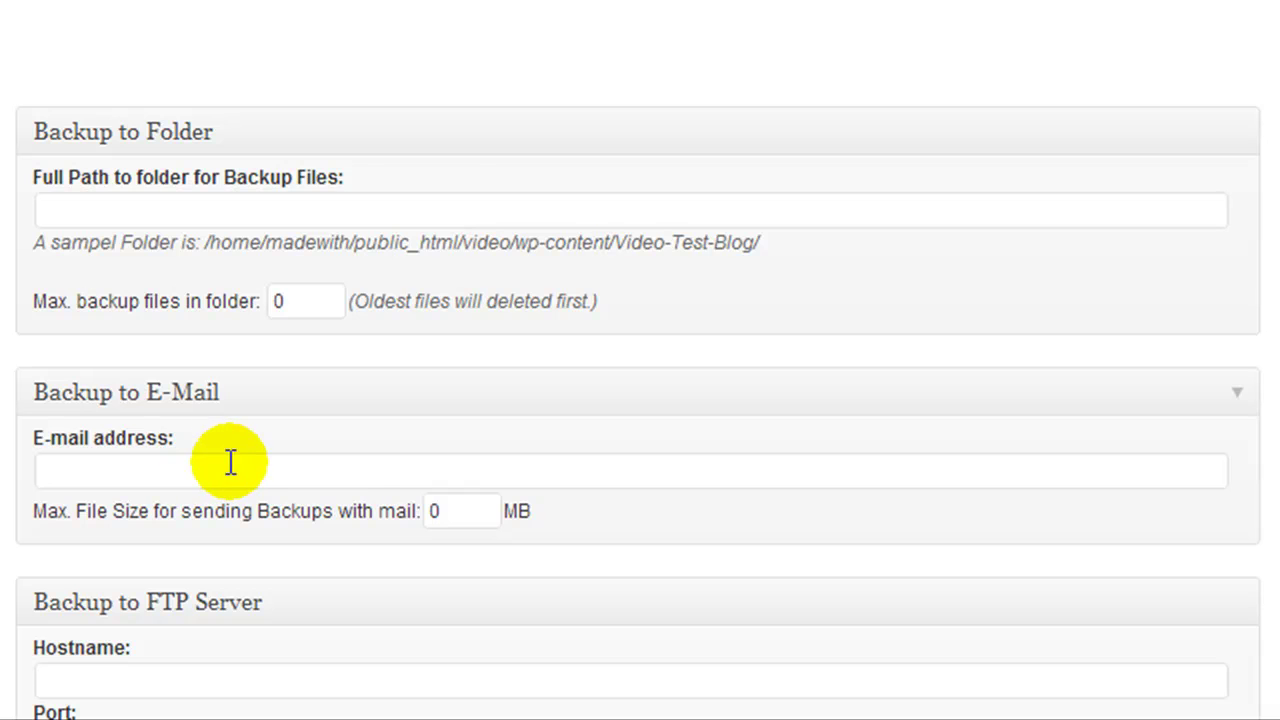
pyautogui.scroll(-3, 229, 457)
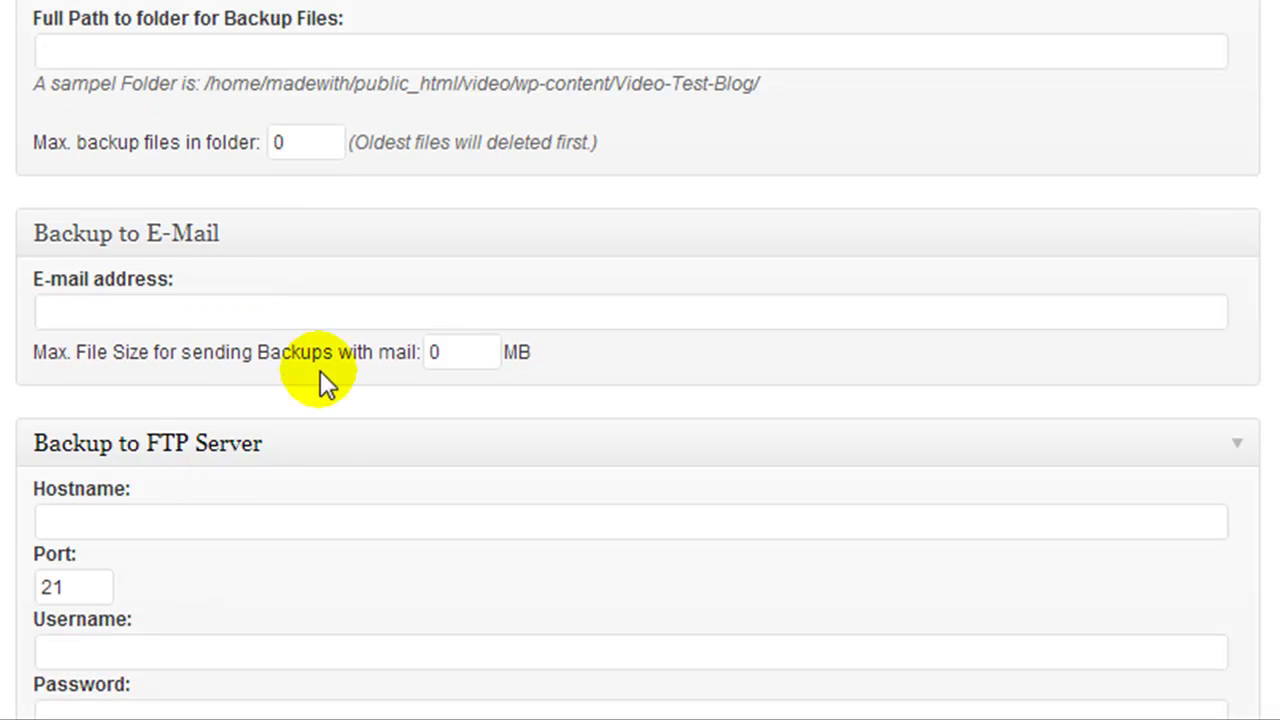
pyautogui.scroll(-3, 363, 301)
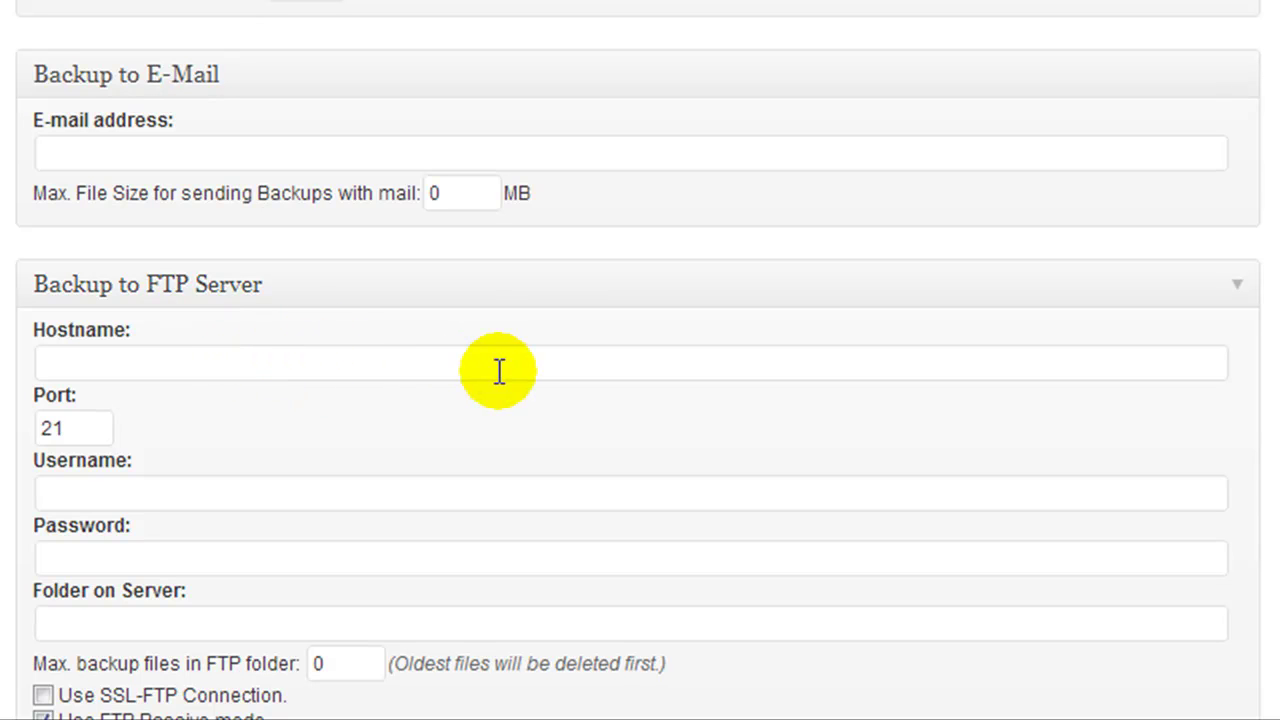
pyautogui.scroll(-2, 472, 363)
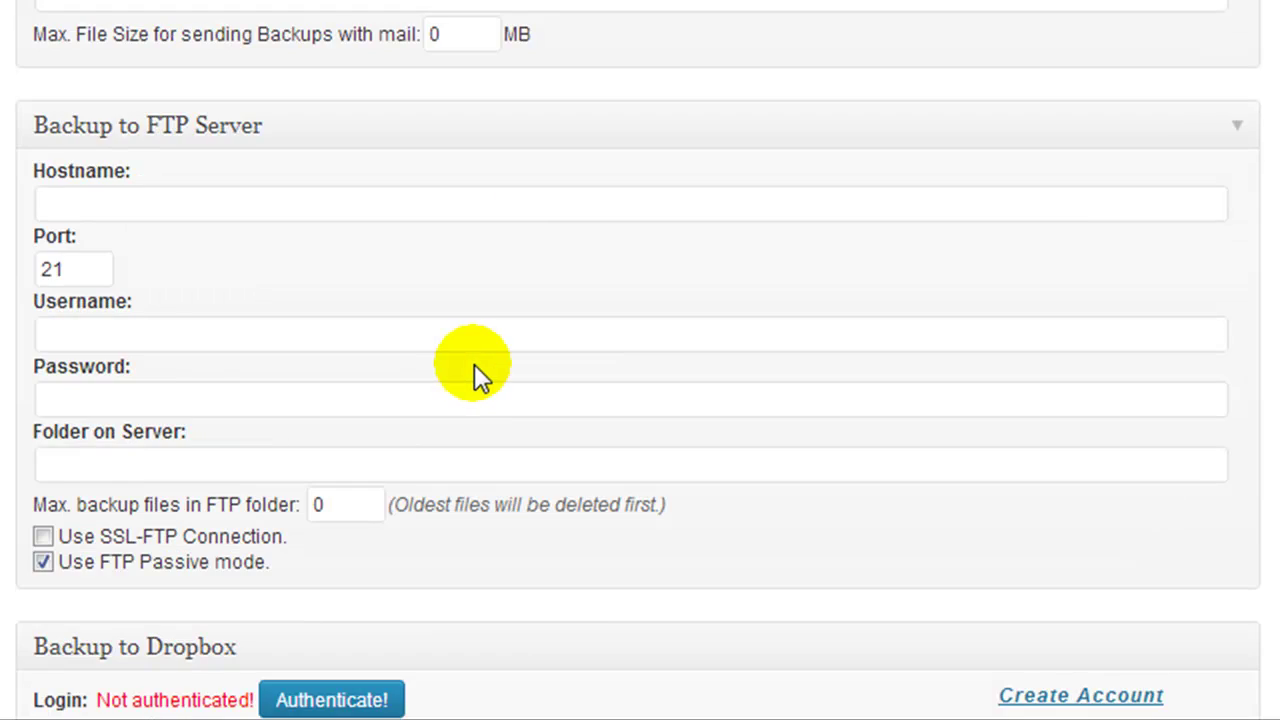
pyautogui.scroll(-5, 472, 363)
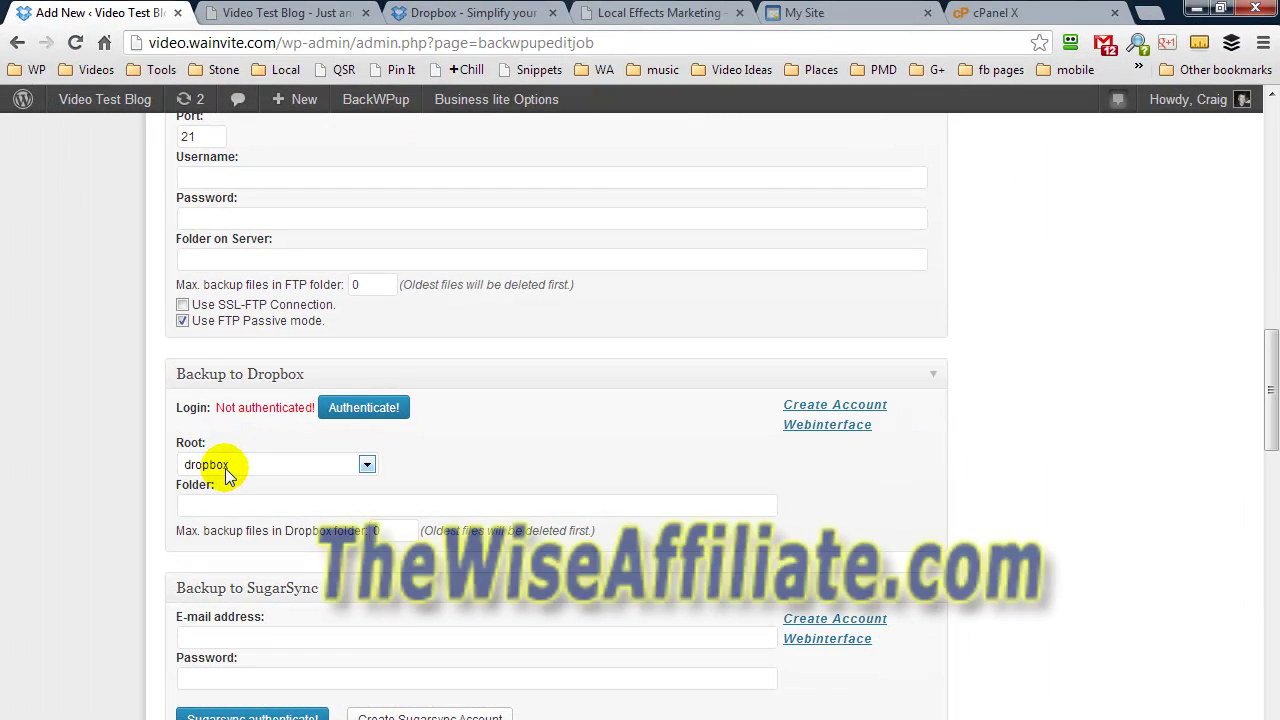
# - Sign in to Dropbox, then begin authenticating the job's Backup to Dropbox destination
pyautogui.click(426, 12)
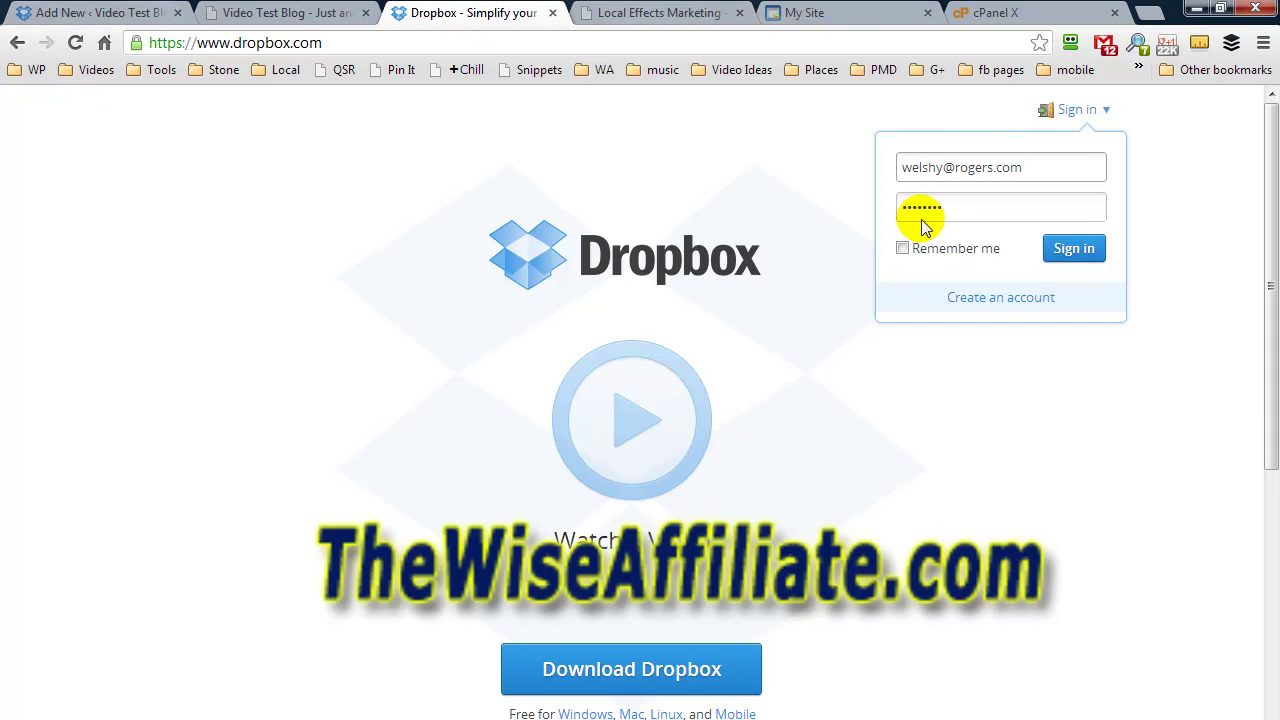
pyautogui.click(1065, 249)
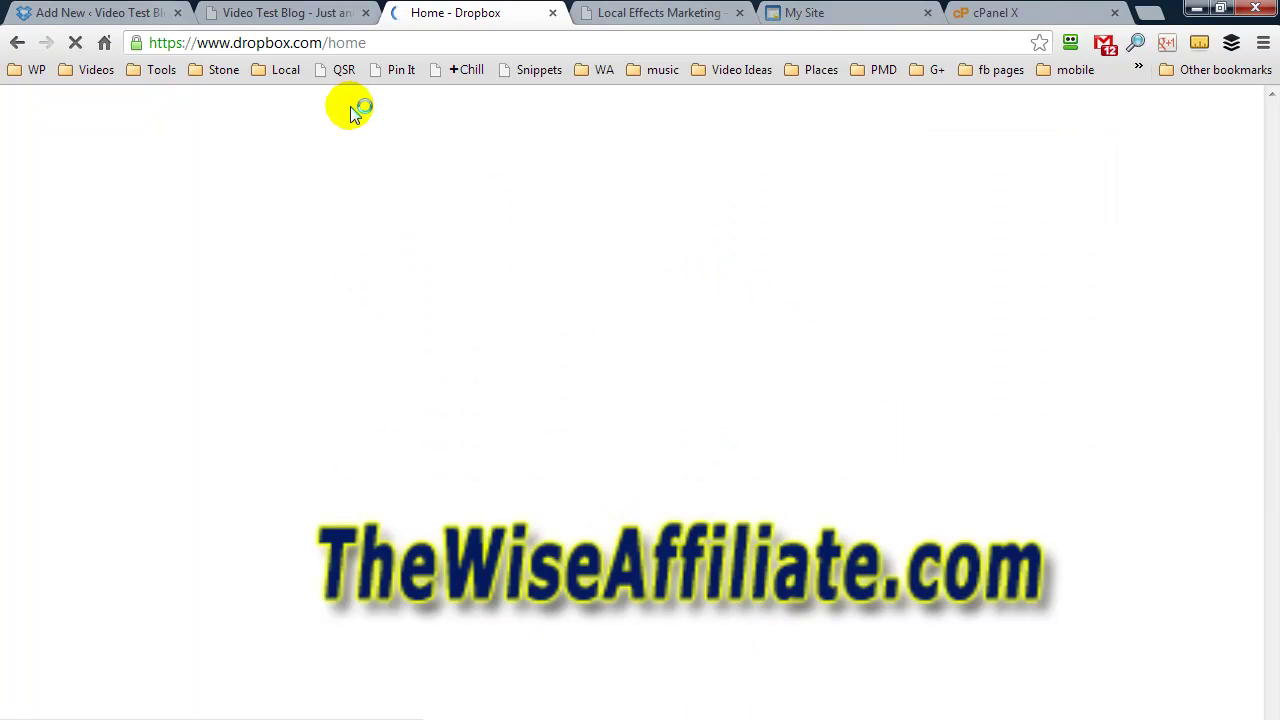
pyautogui.click(89, 13)
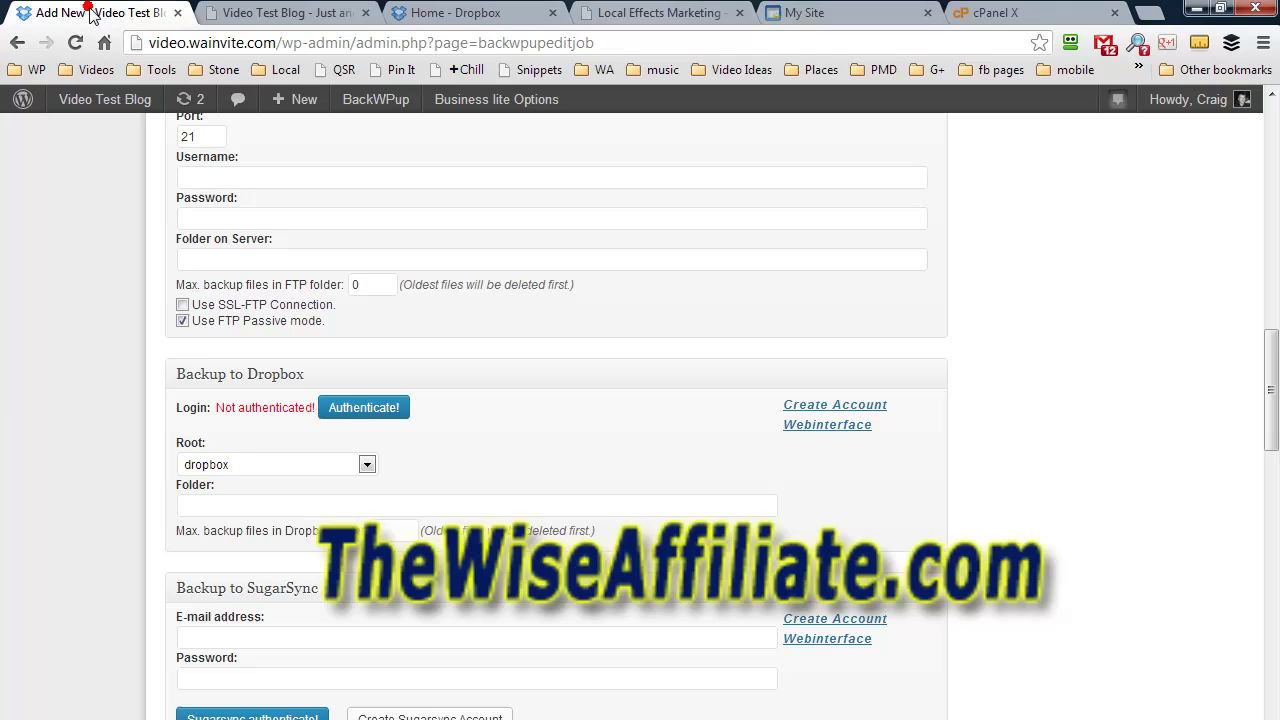
pyautogui.click(341, 410)
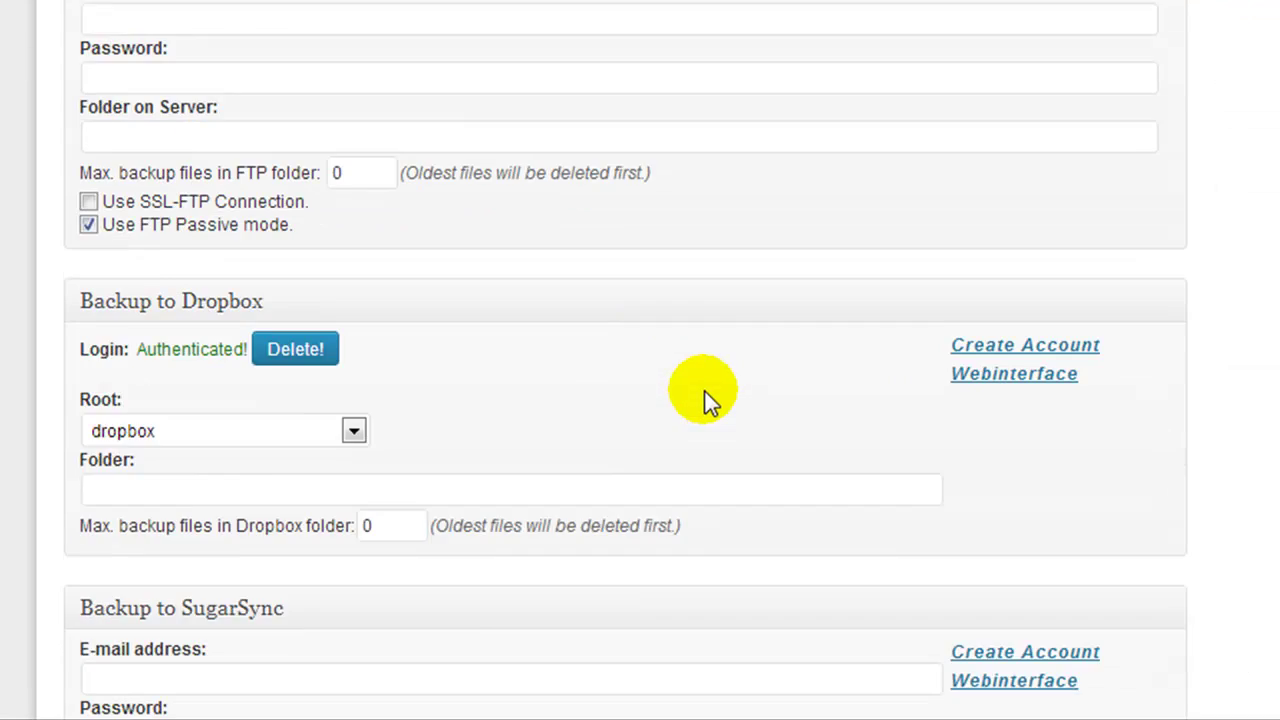
pyautogui.scroll(-3, 703, 397)
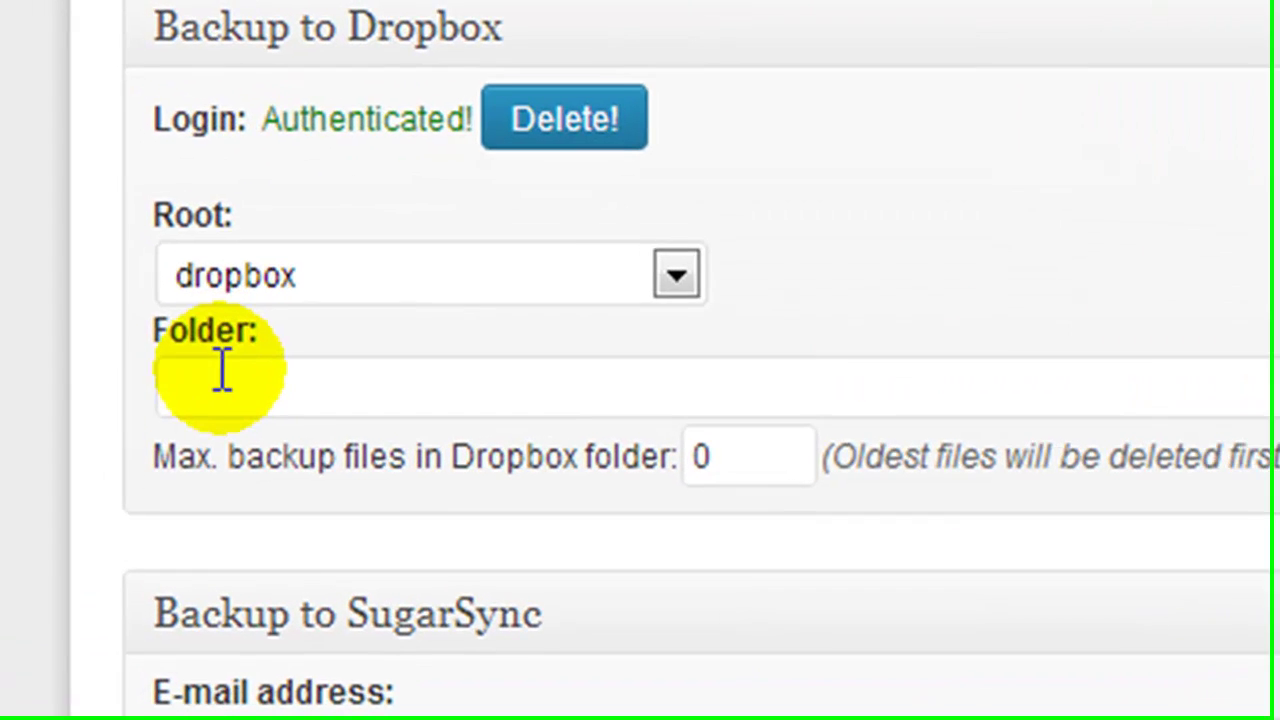
# - Set the Dropbox folder to test123 and the maximum backup files to 3
pyautogui.click(114, 199)
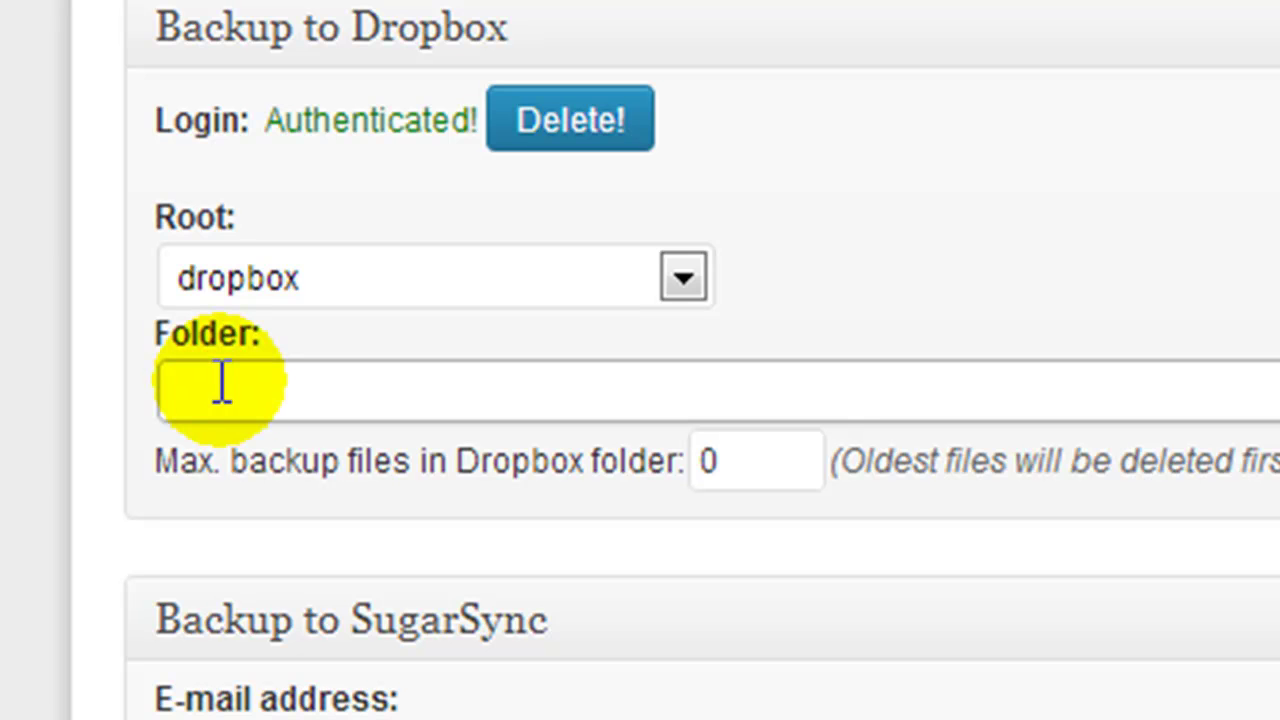
pyautogui.write('test123')
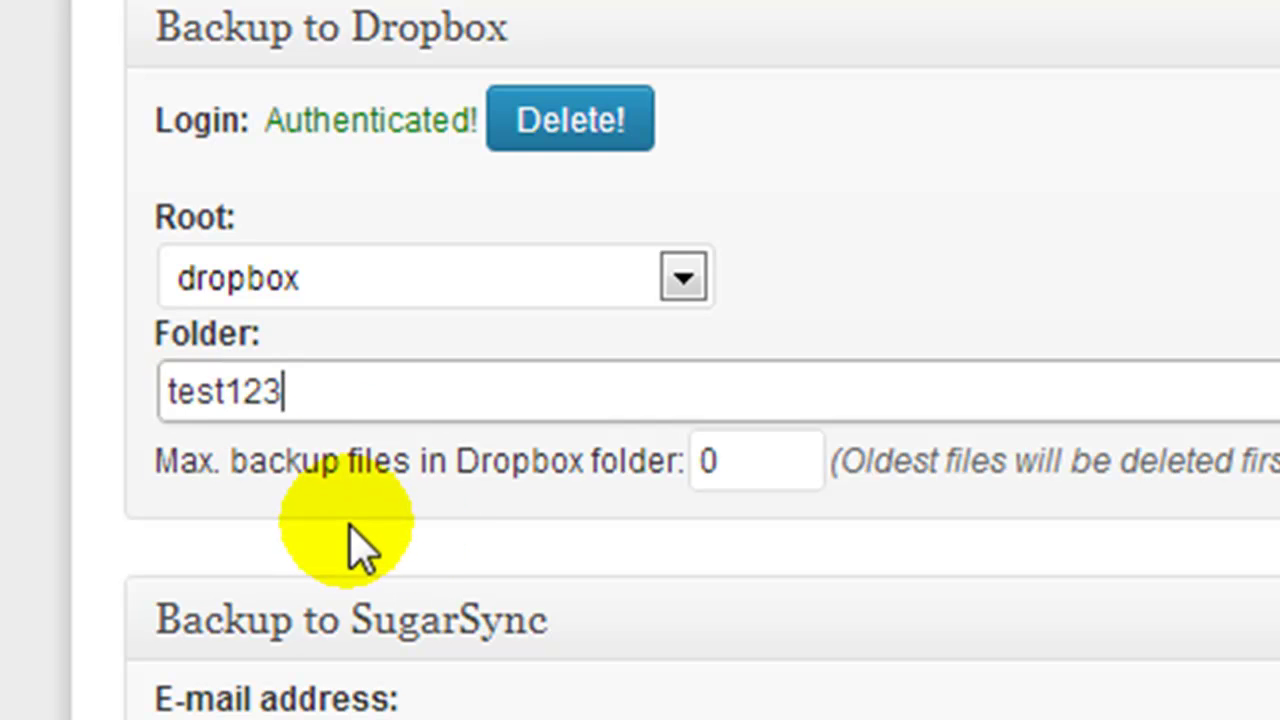
pyautogui.doubleClick(726, 452)
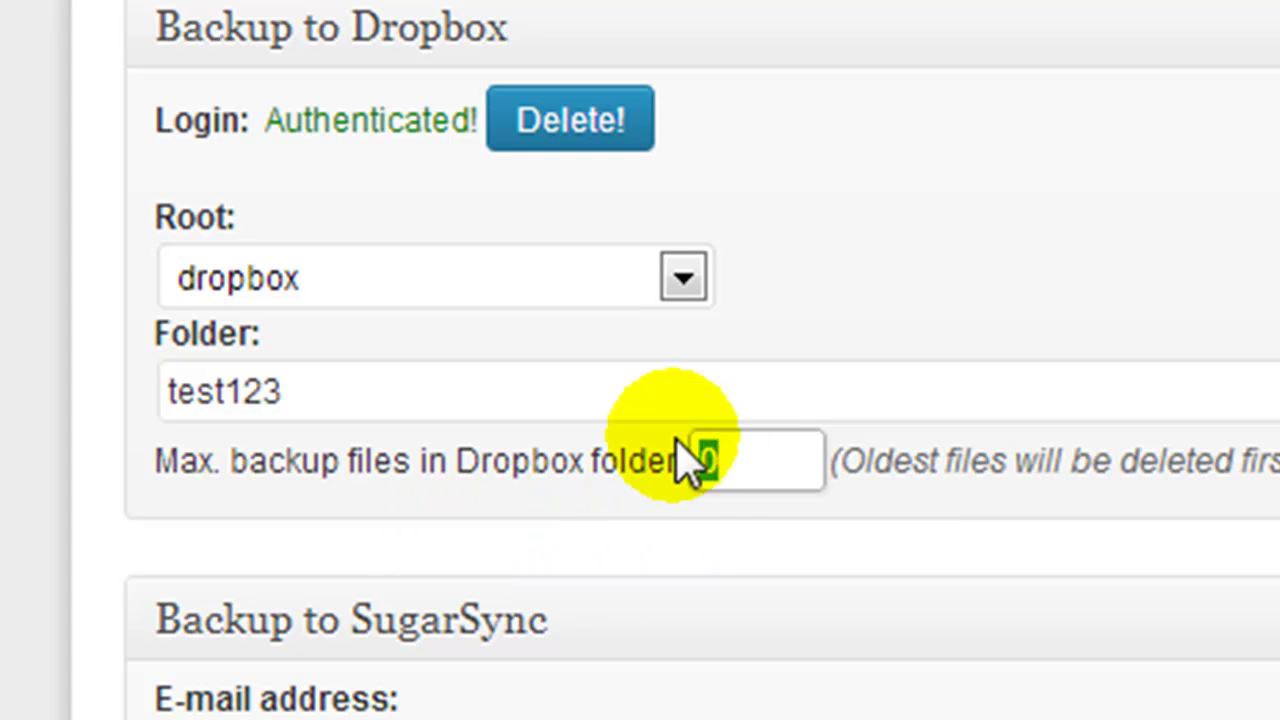
pyautogui.write('3')
pyautogui.click(996, 536)
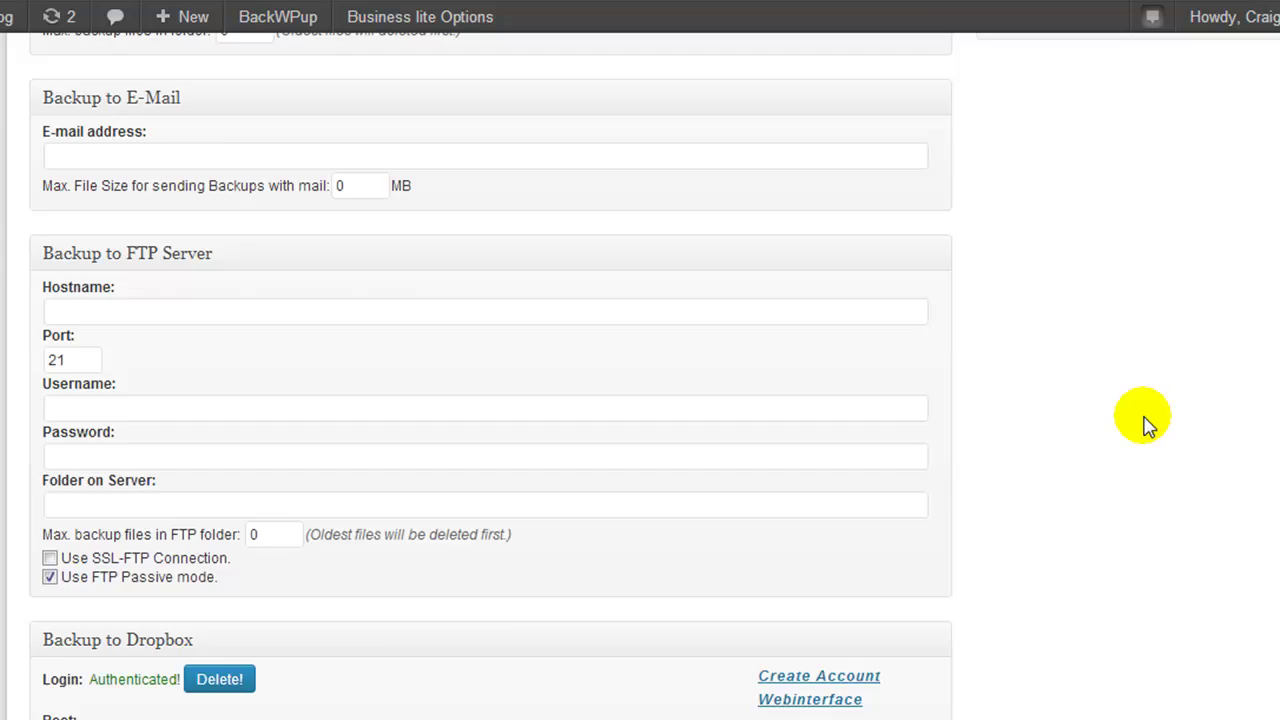
# - Schedule the job to run monthly on the 1st at 03:00 with scheduling activated
pyautogui.scroll(7, 1147, 425)
pyautogui.scroll(-1, 1137, 423)
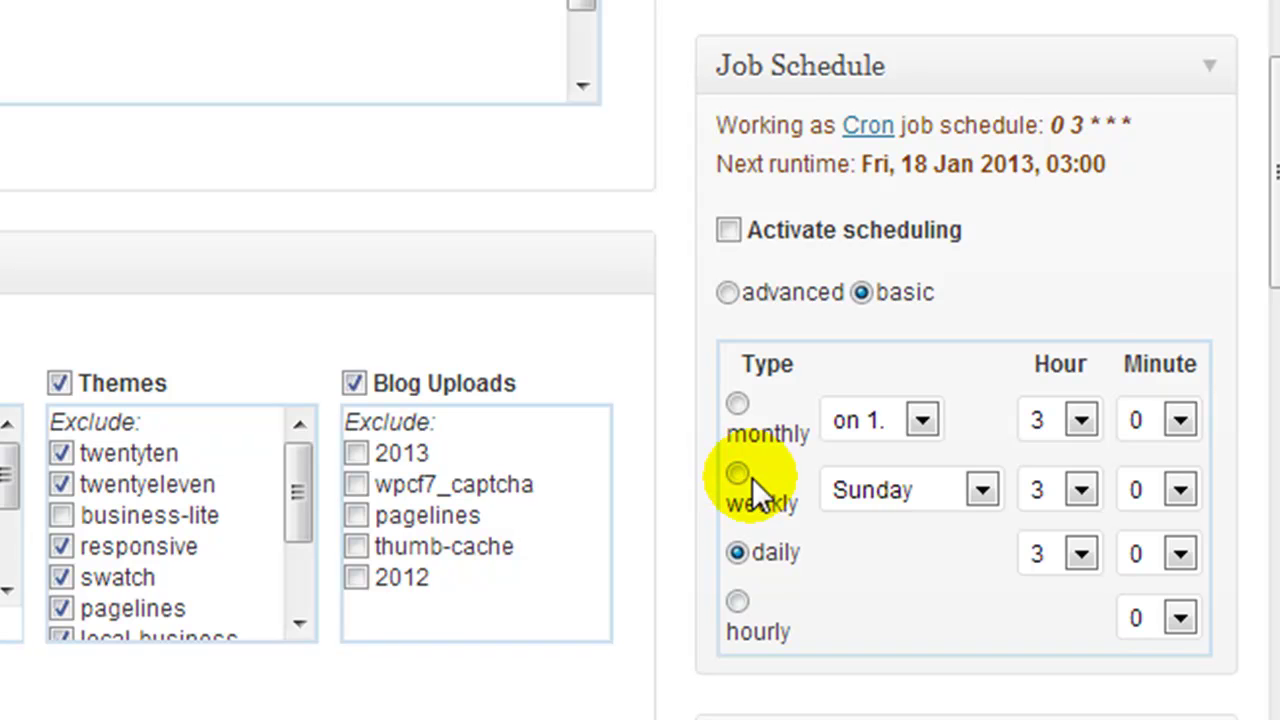
pyautogui.click(737, 405)
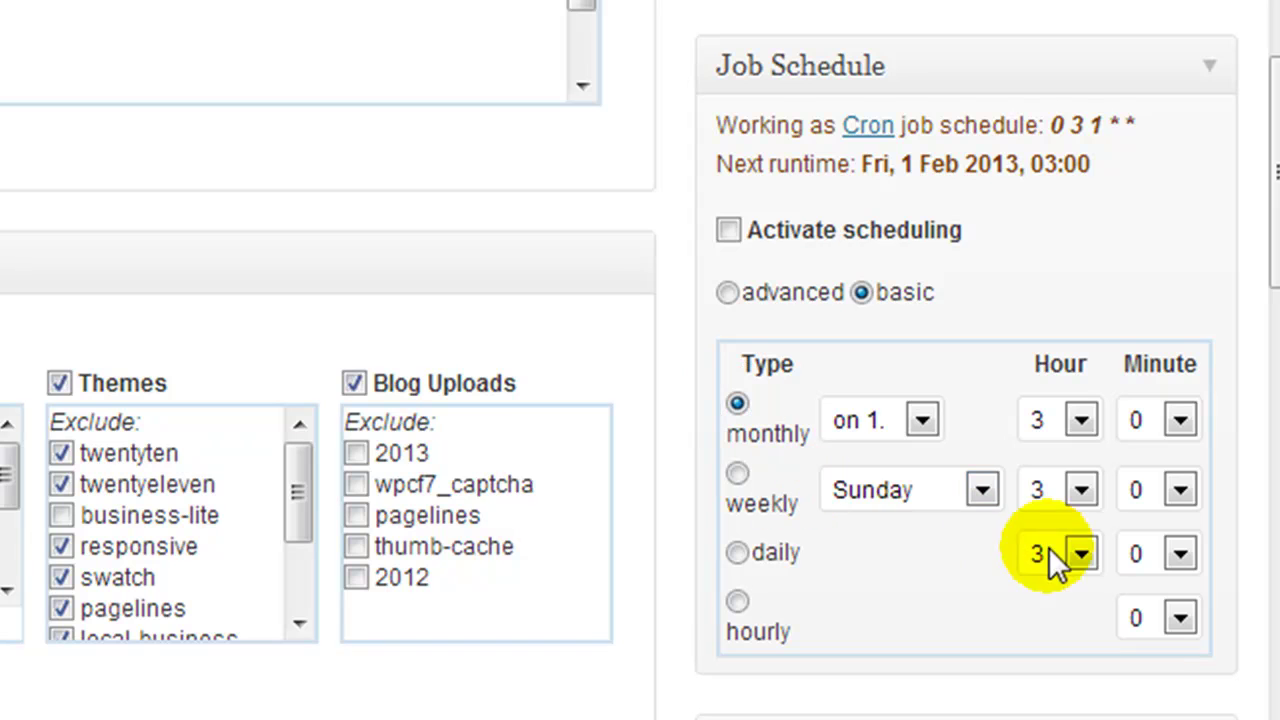
pyautogui.click(727, 232)
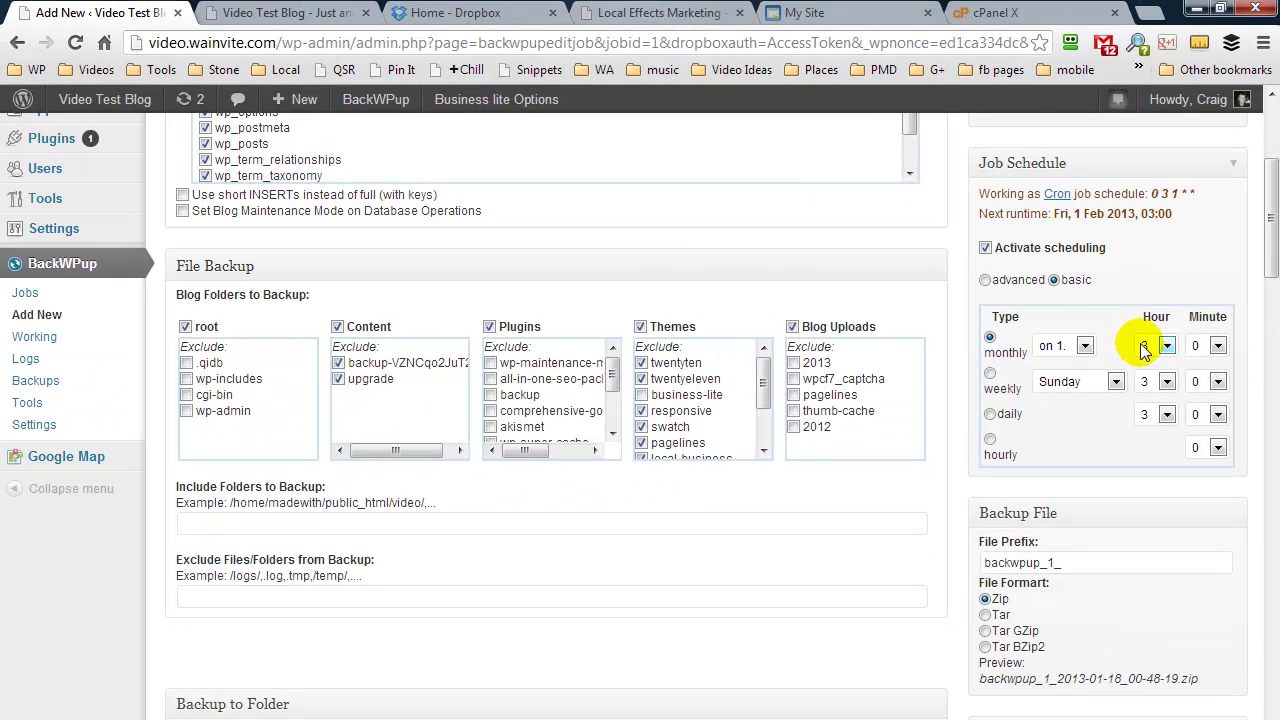
pyautogui.scroll(2, 1150, 370)
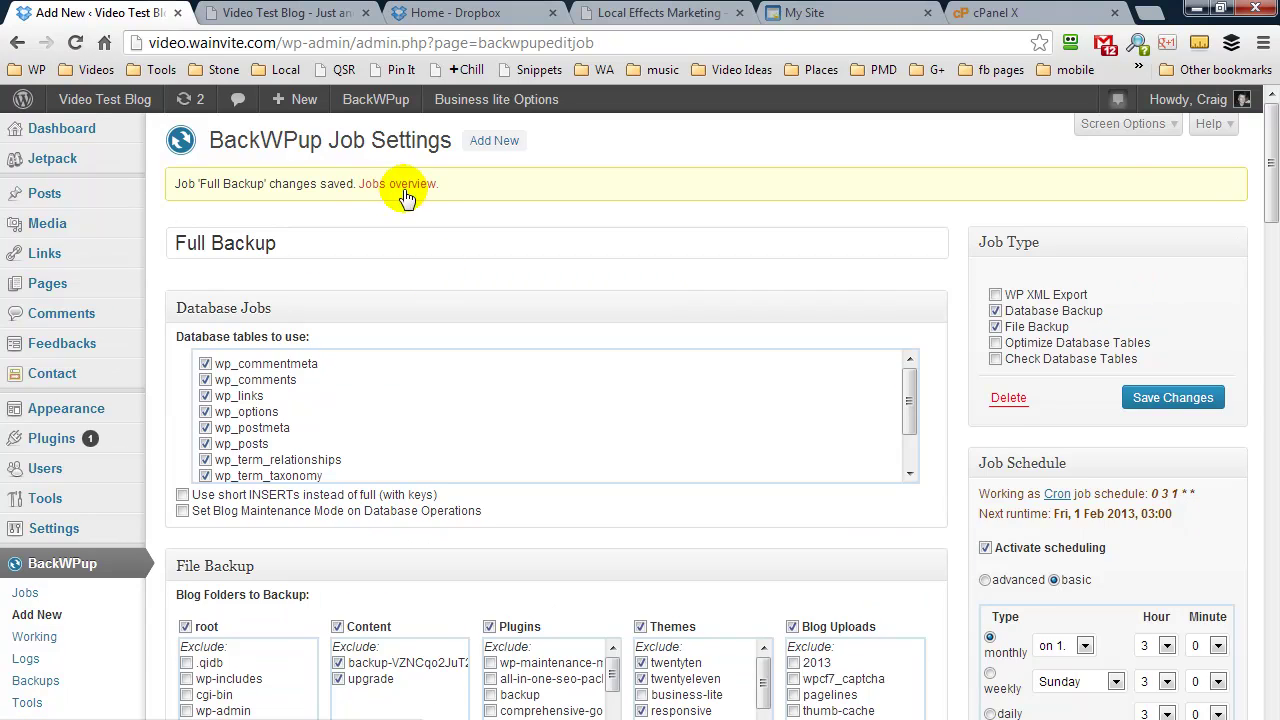
# - Open the BackWPup Jobs list showing Full Backup, next run February 1, 2013 at 3:00 am
pyautogui.scroll(-2, 602, 240)
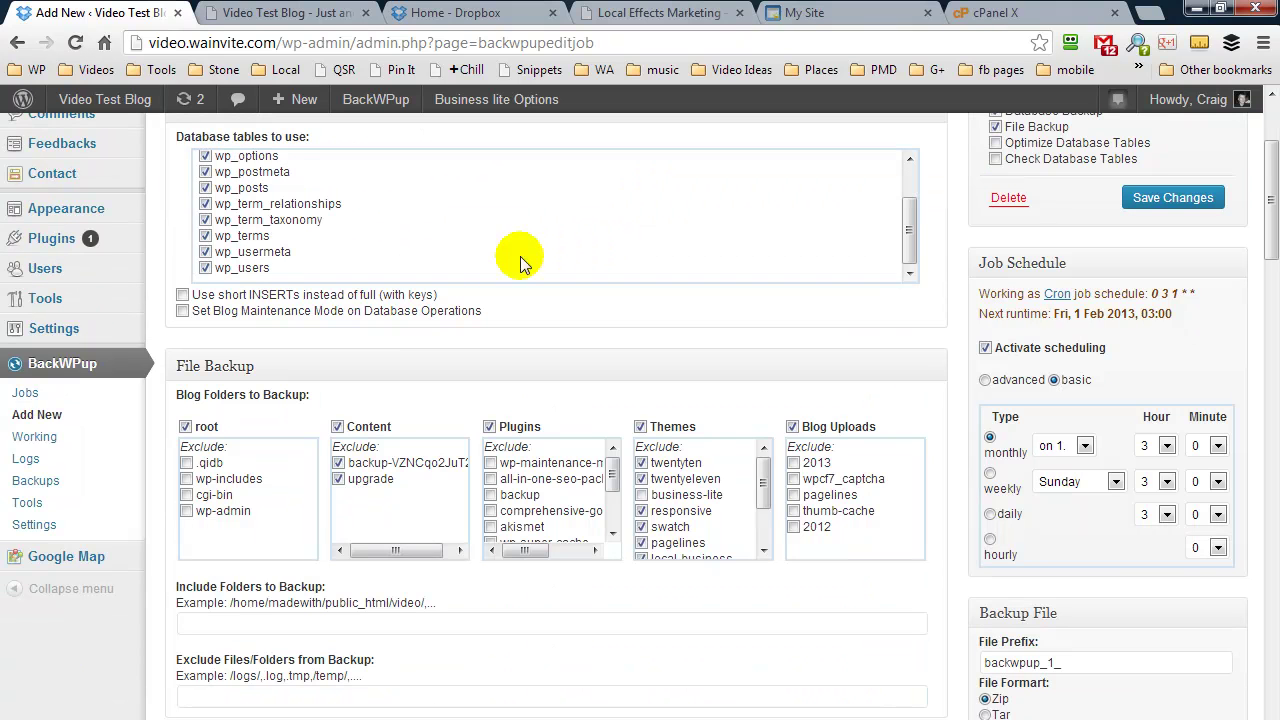
pyautogui.click(27, 394)
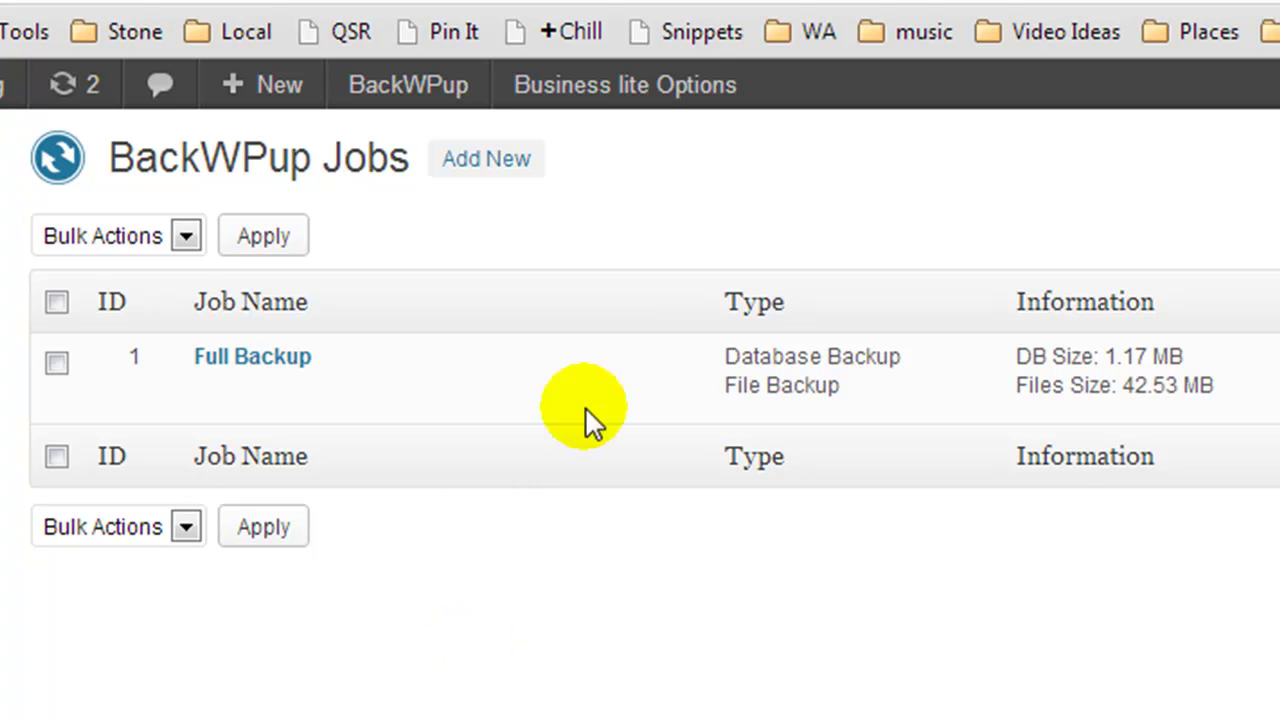
pyautogui.moveTo(313, 375)
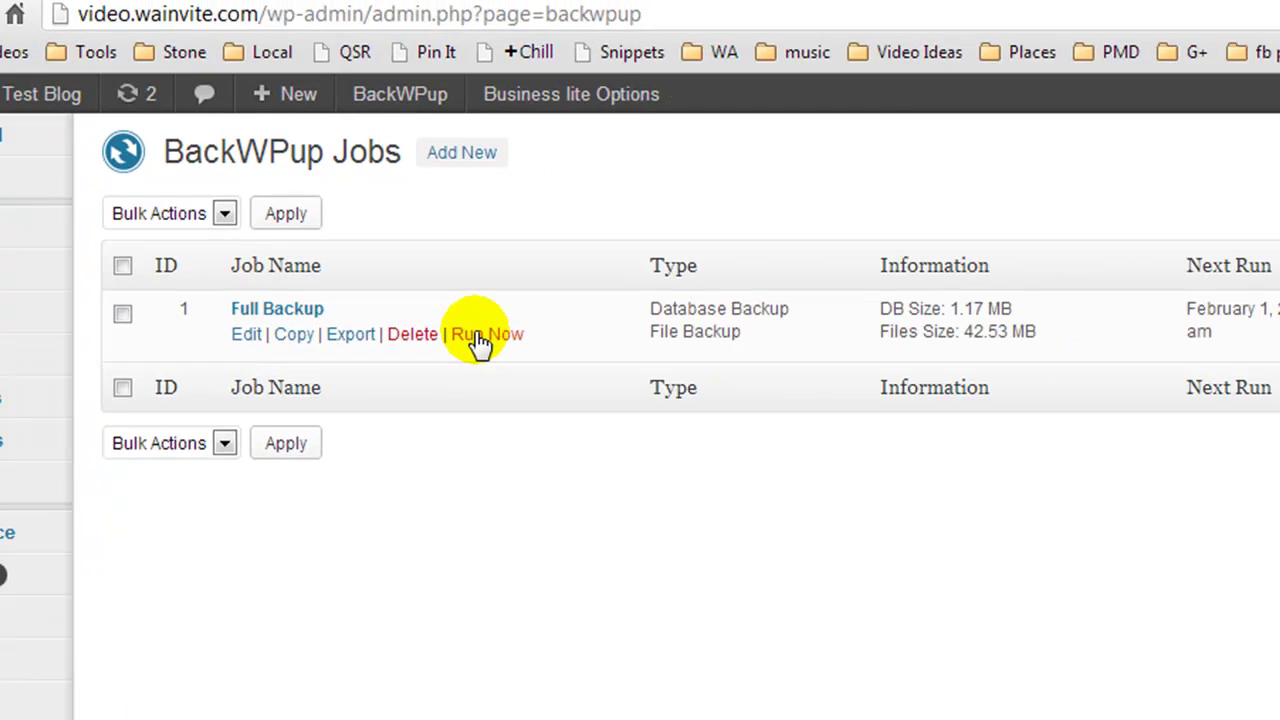
# - Run the Full Backup job now, uploading a 21.5 MB archive to Dropbox
pyautogui.click(510, 391)
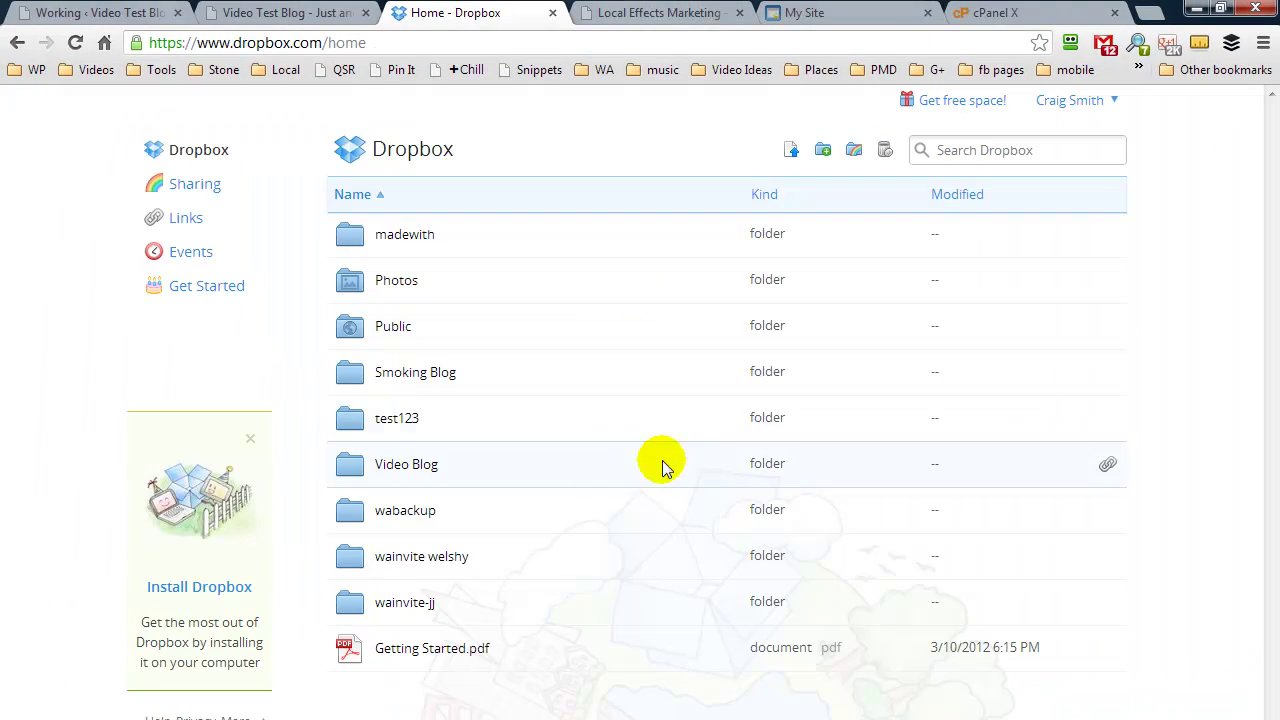
# - Open Dropbox's test123 folder and inspect the options for backwpup_1_2013-01-18_00-50-40.zip
pyautogui.click(402, 420)
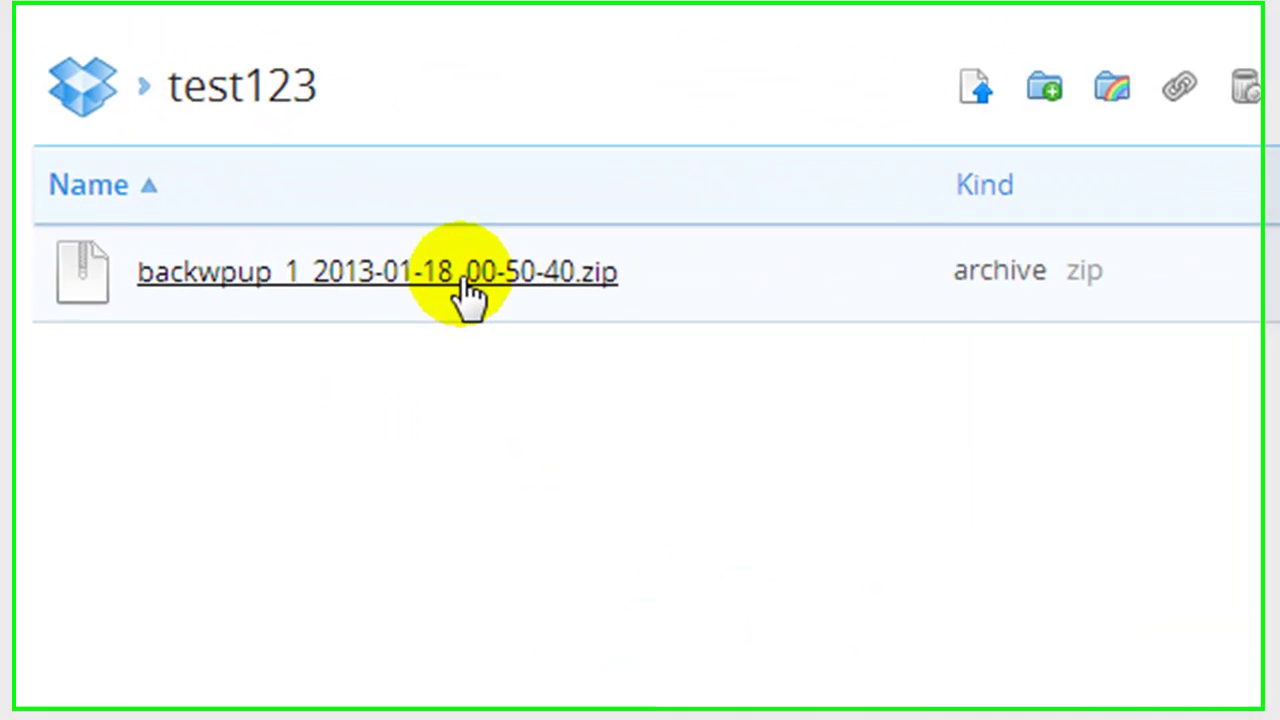
pyautogui.rightClick(388, 266)
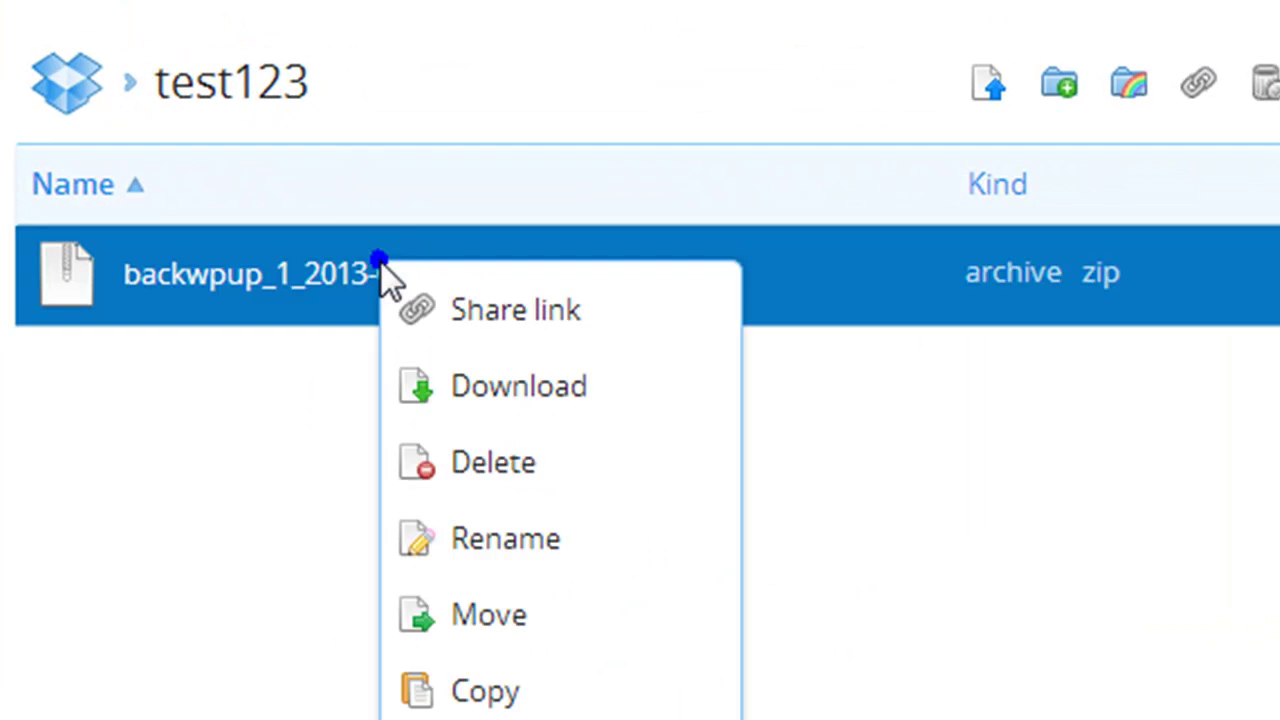
pyautogui.click(322, 270)
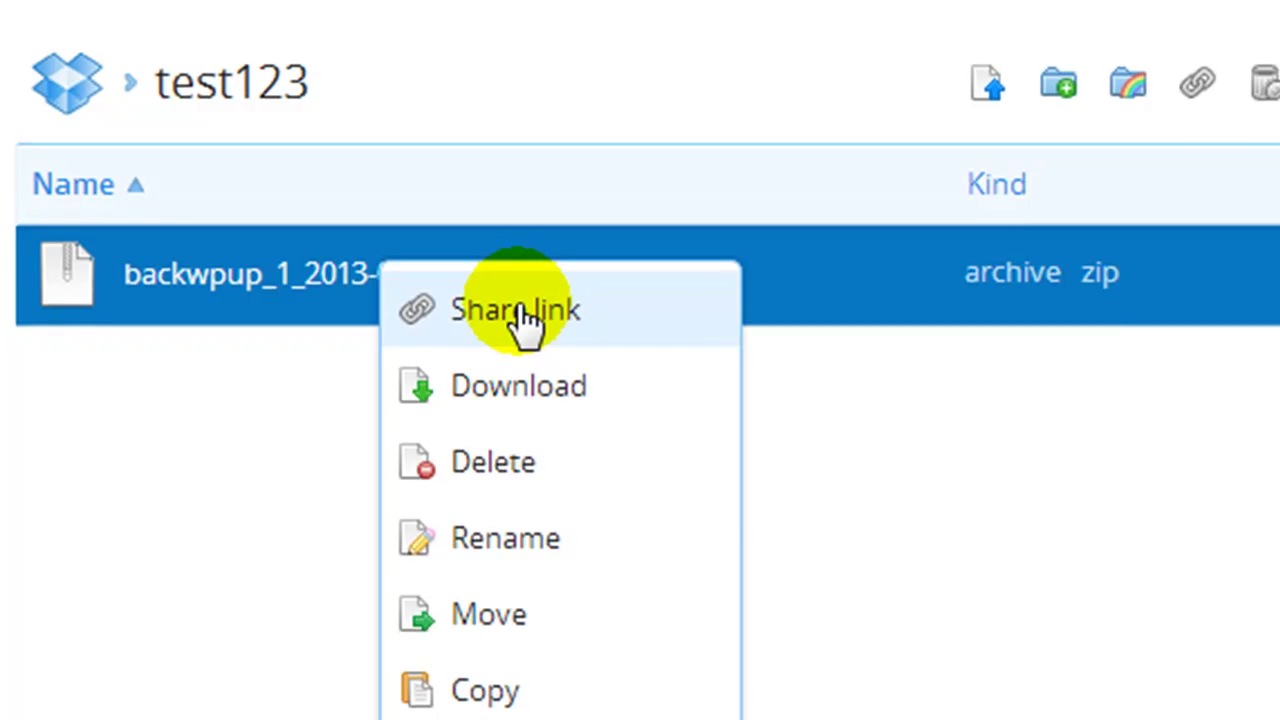
pyautogui.click(1025, 621)
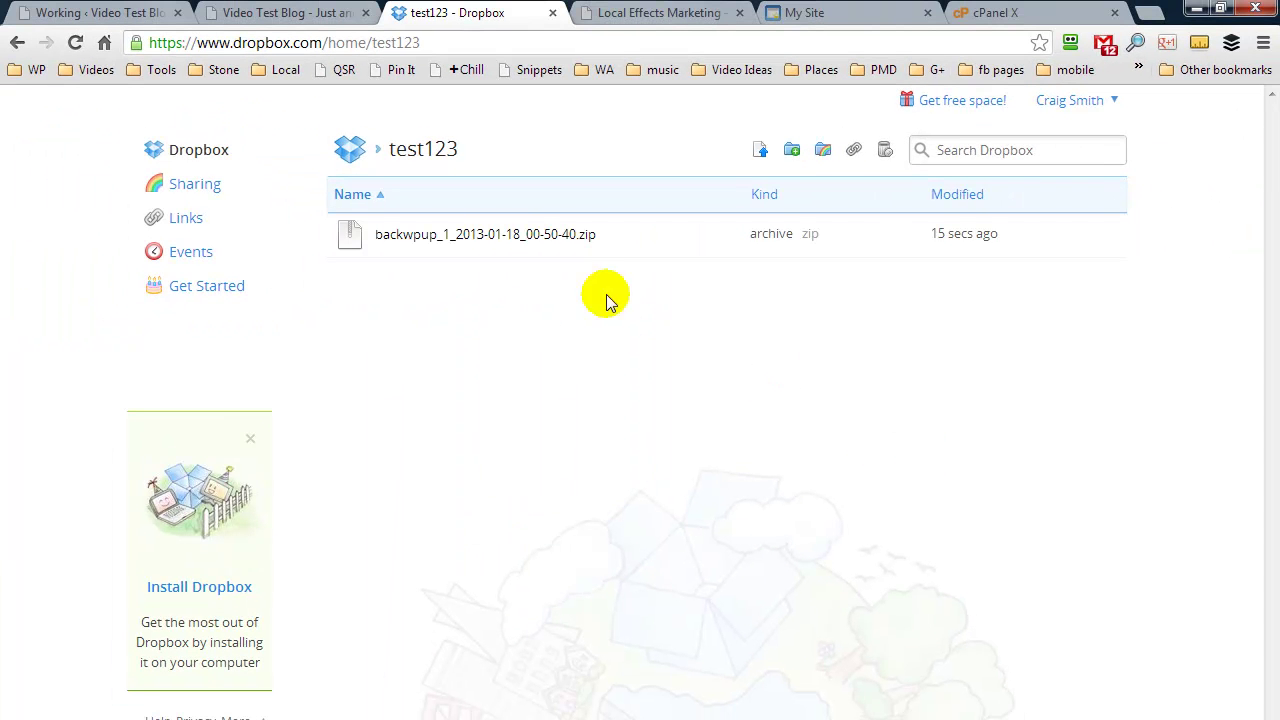
# - Confirm the Full Backup log finished O.K. (21.5 MB) and its Dropbox zip is listed, then view Tools
pyautogui.click(112, 13)
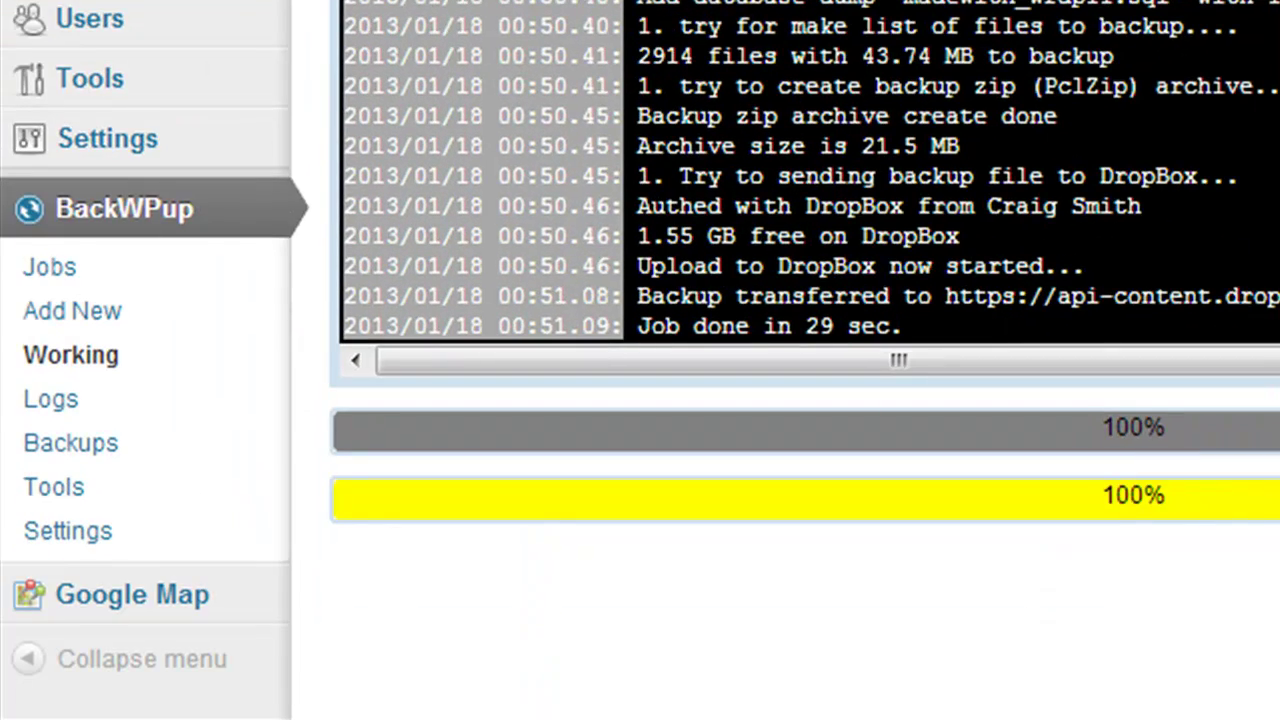
pyautogui.click(47, 400)
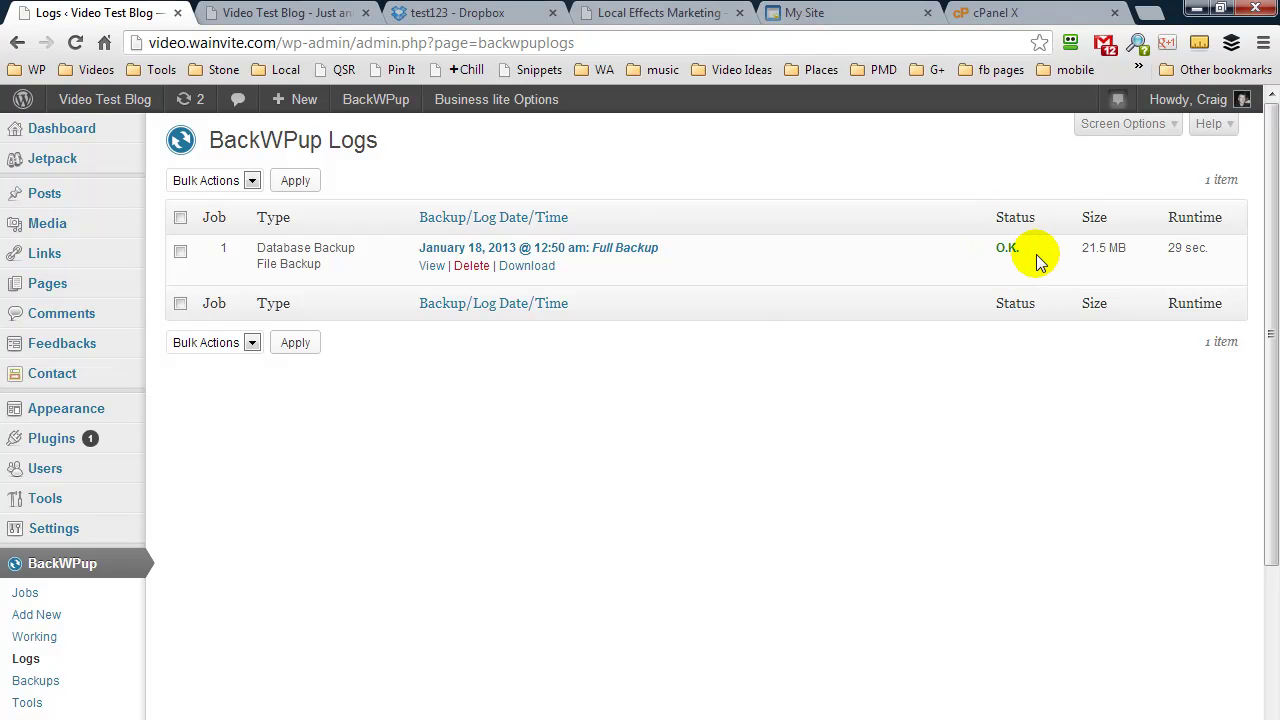
pyautogui.click(50, 683)
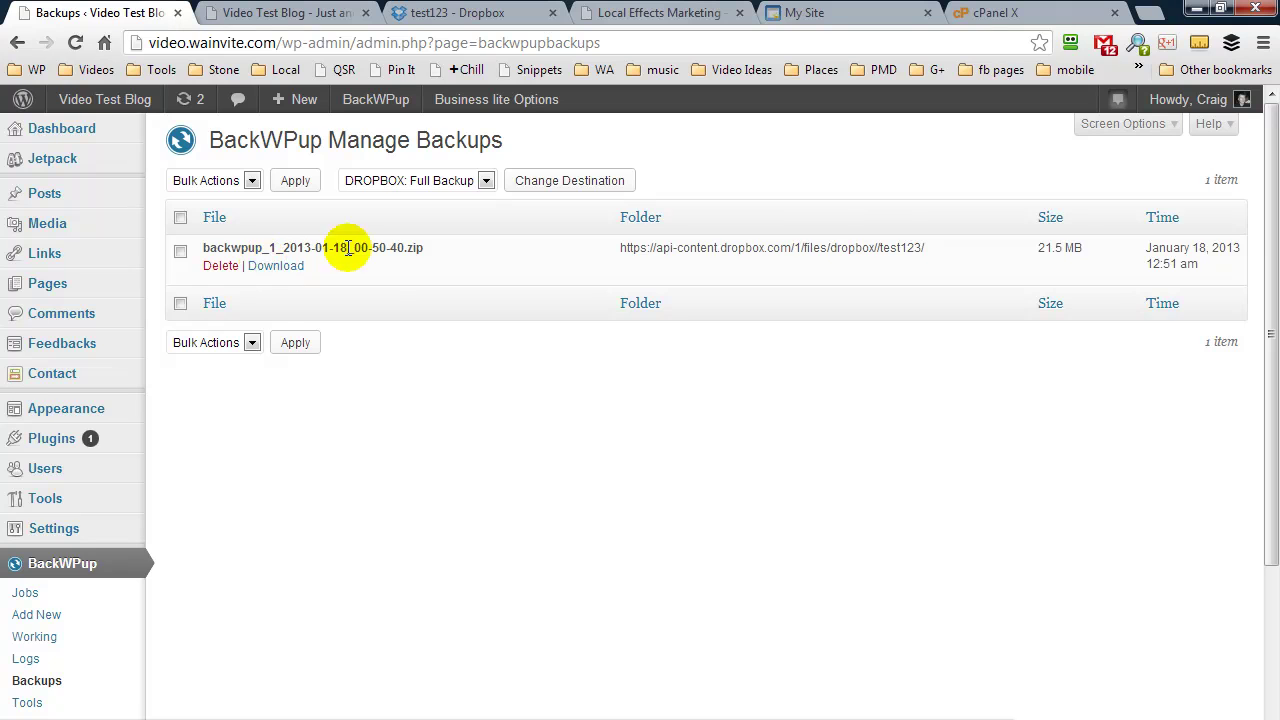
pyautogui.scroll(-3, 200, 440)
pyautogui.click(20, 502)
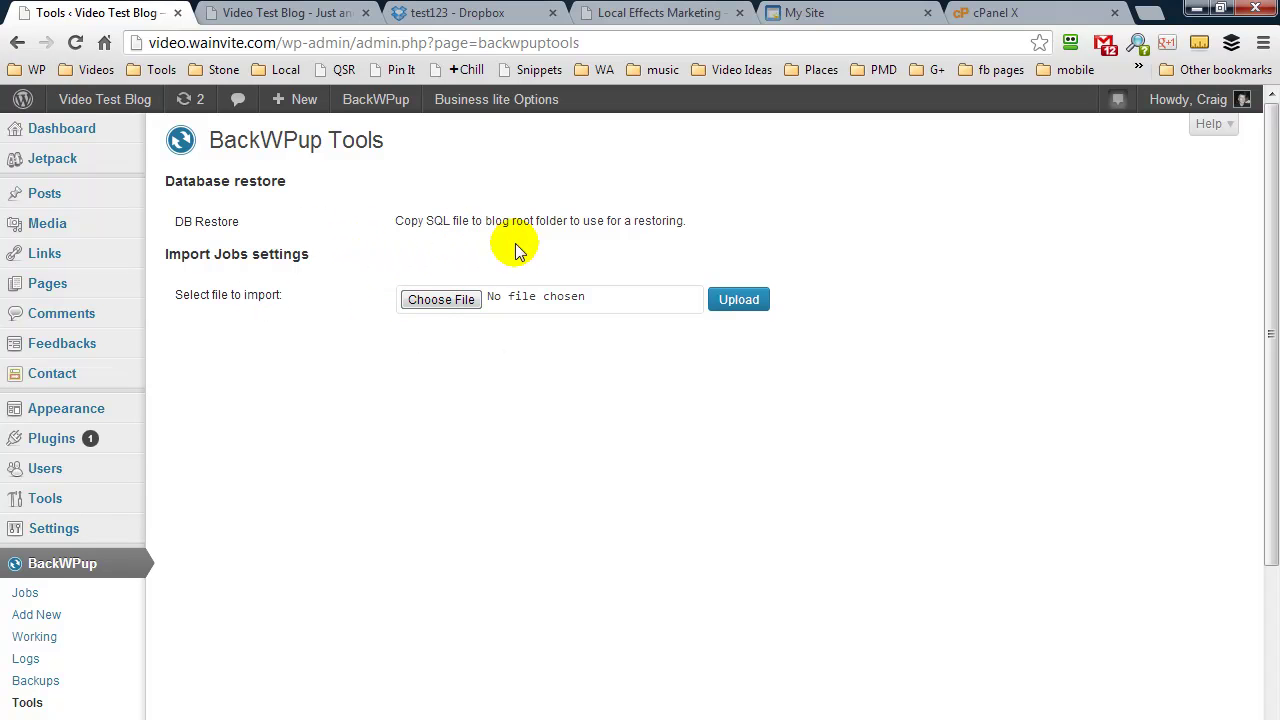
pyautogui.scroll(-3, 470, 430)
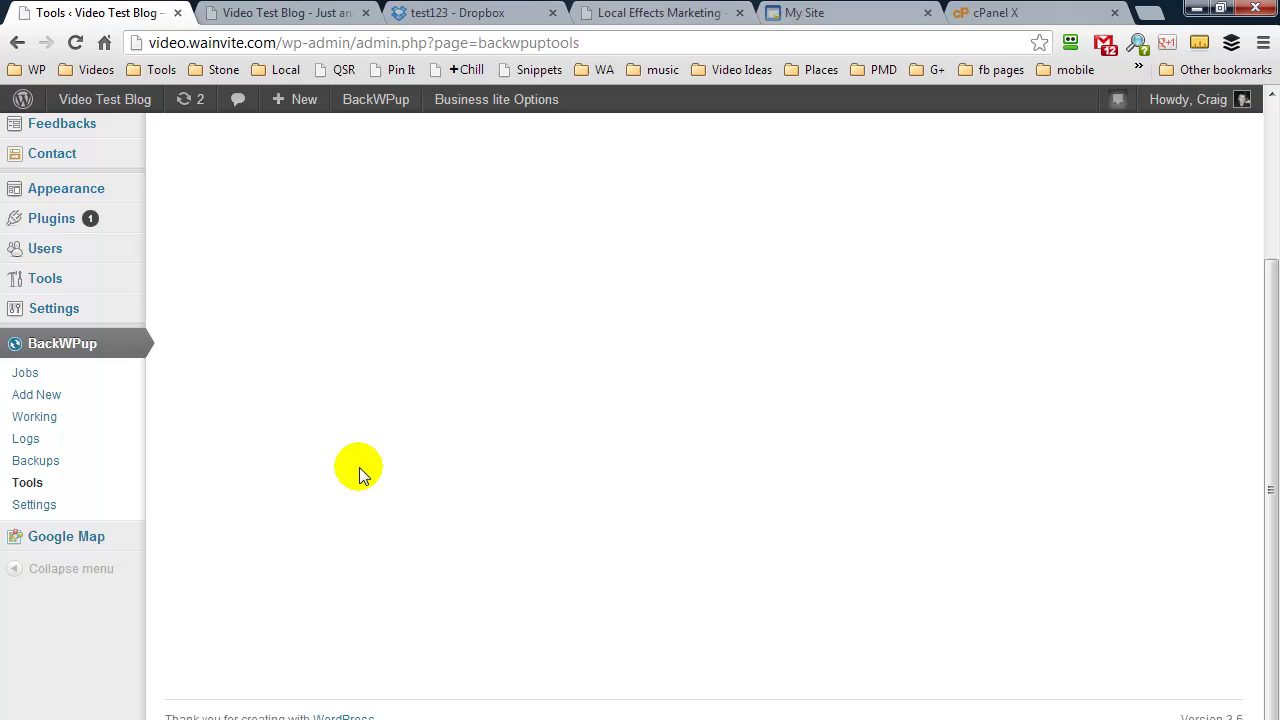
# - Open BackWPup Settings and scroll through its mail, log and job options
pyautogui.click(25, 512)
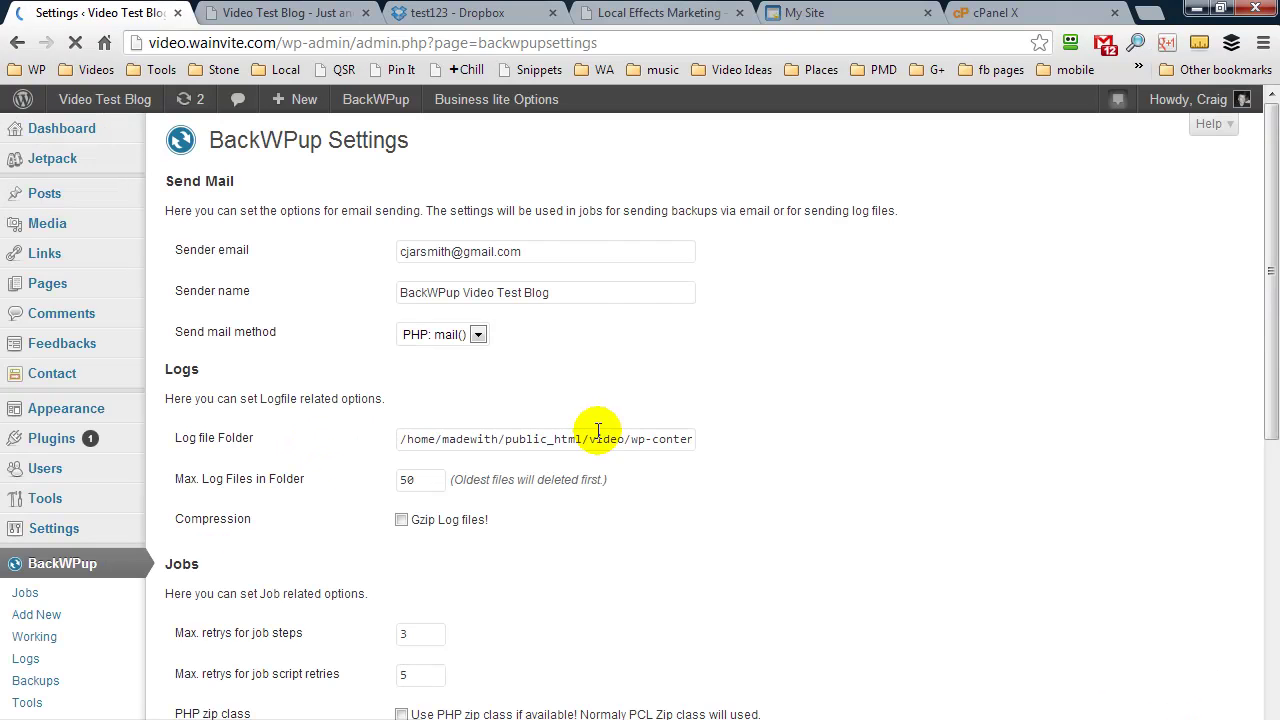
pyautogui.scroll(-2, 430, 514)
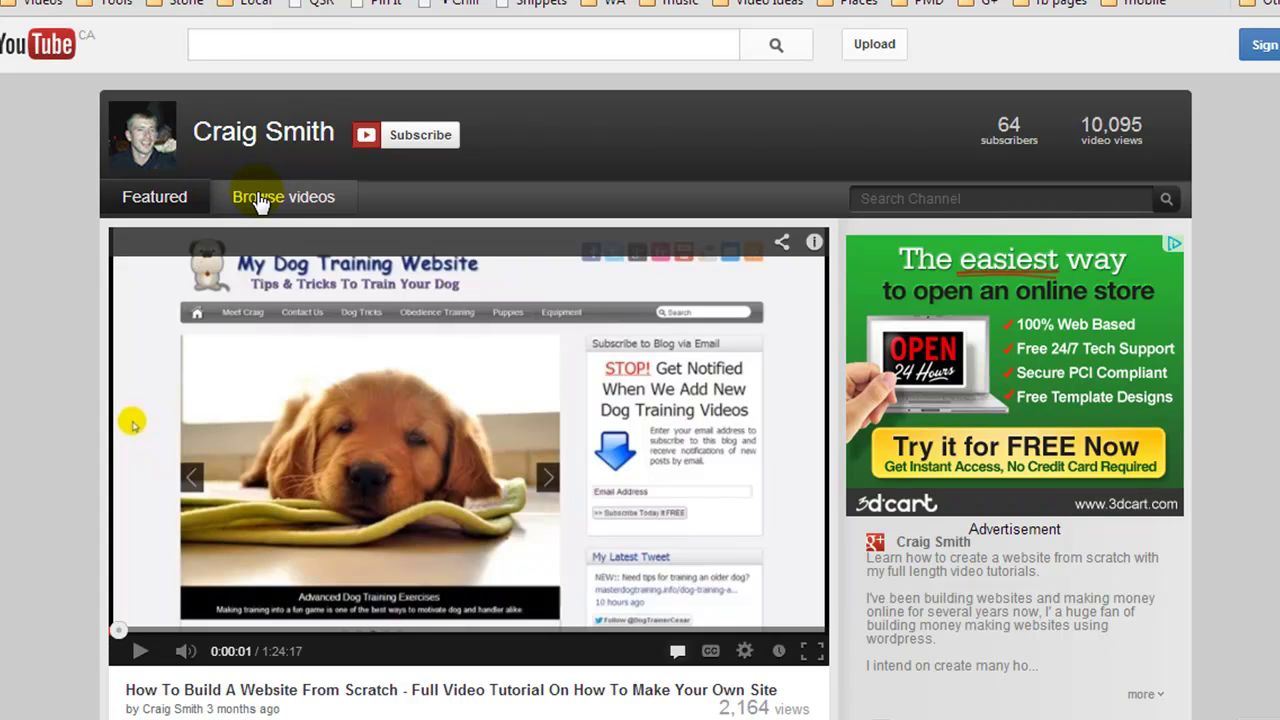
# - Follow the YouTube channel's G+ Wordpress Community link in the right sidebar
pyautogui.click(905, 198)
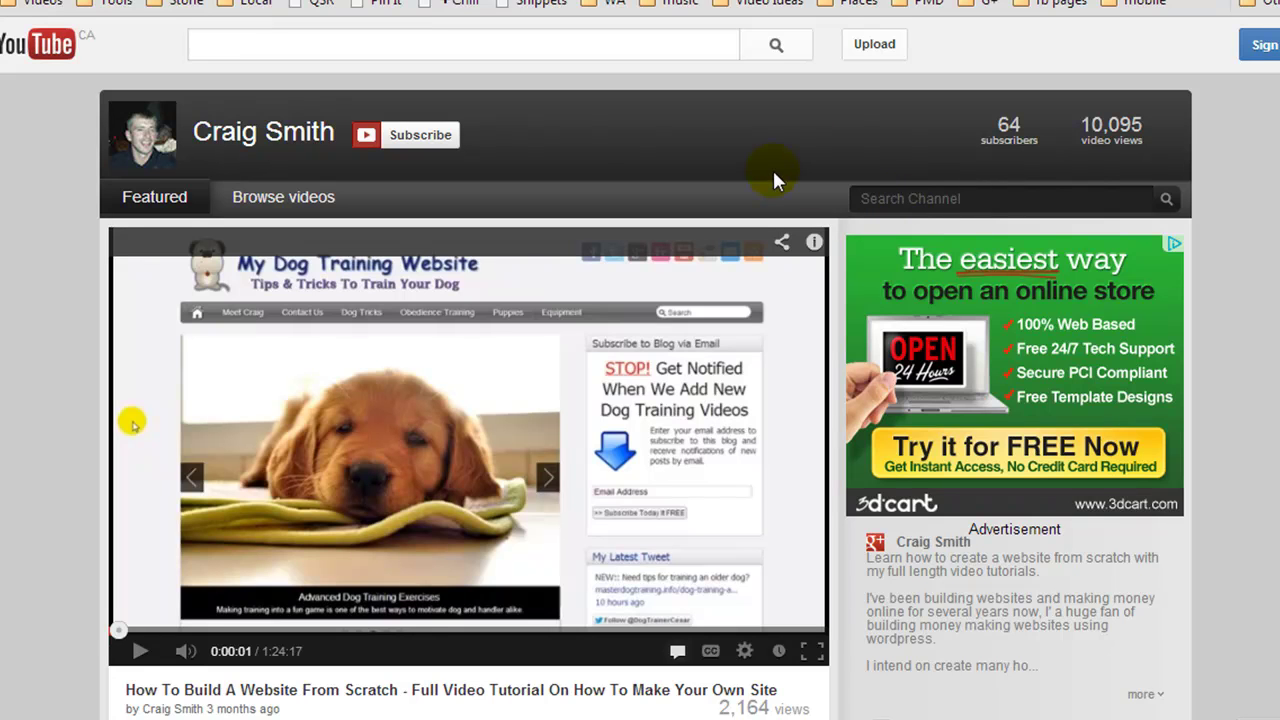
pyautogui.scroll(-3, 773, 172)
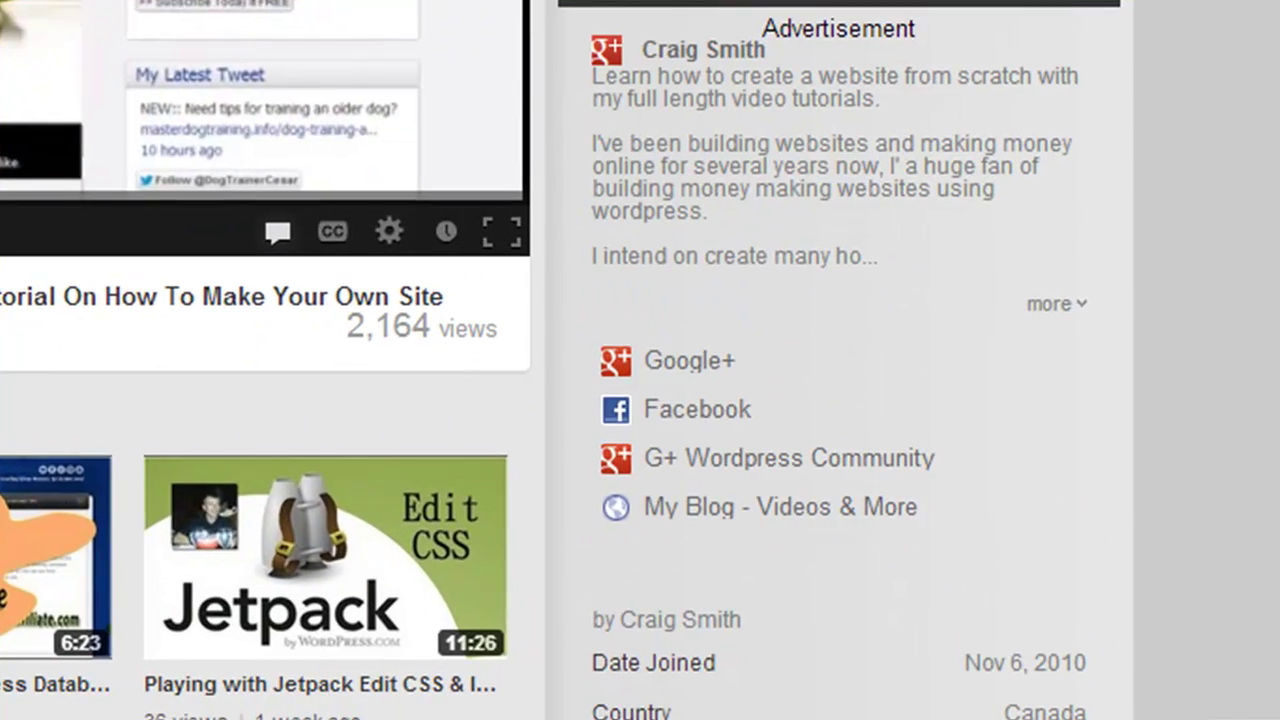
pyautogui.scroll(2, 641, 260)
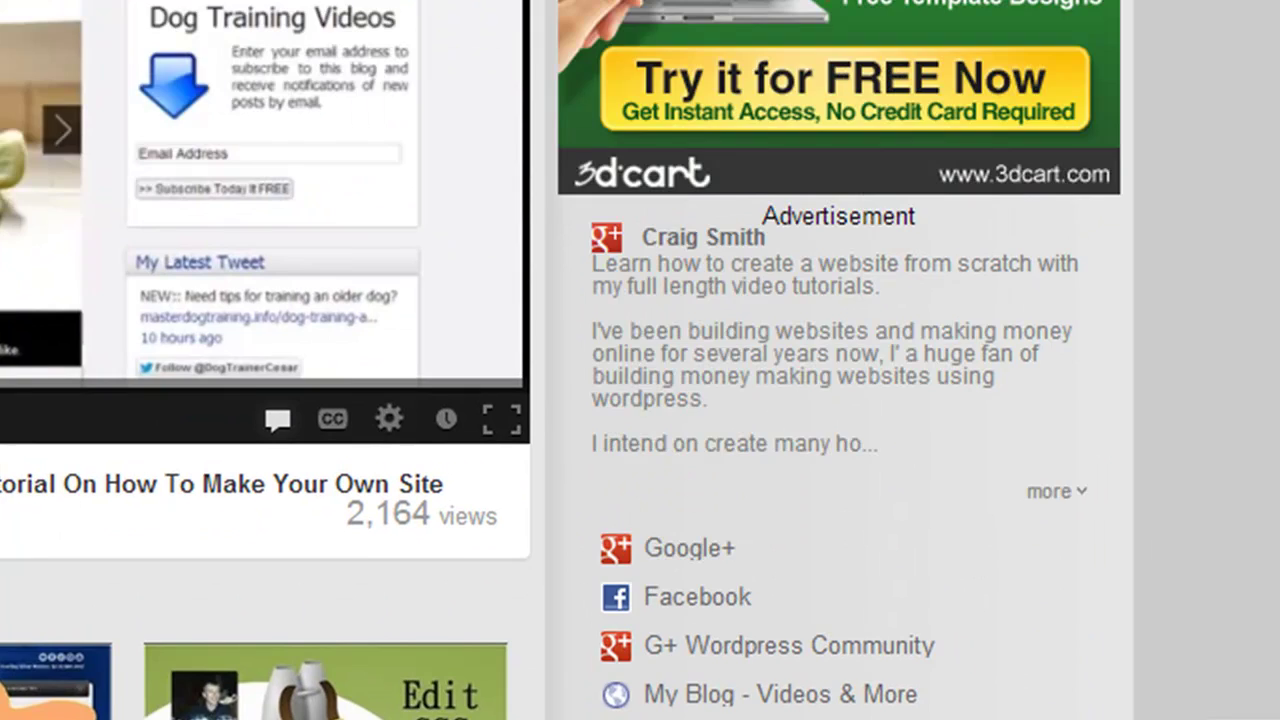
pyautogui.scroll(-3, 641, 260)
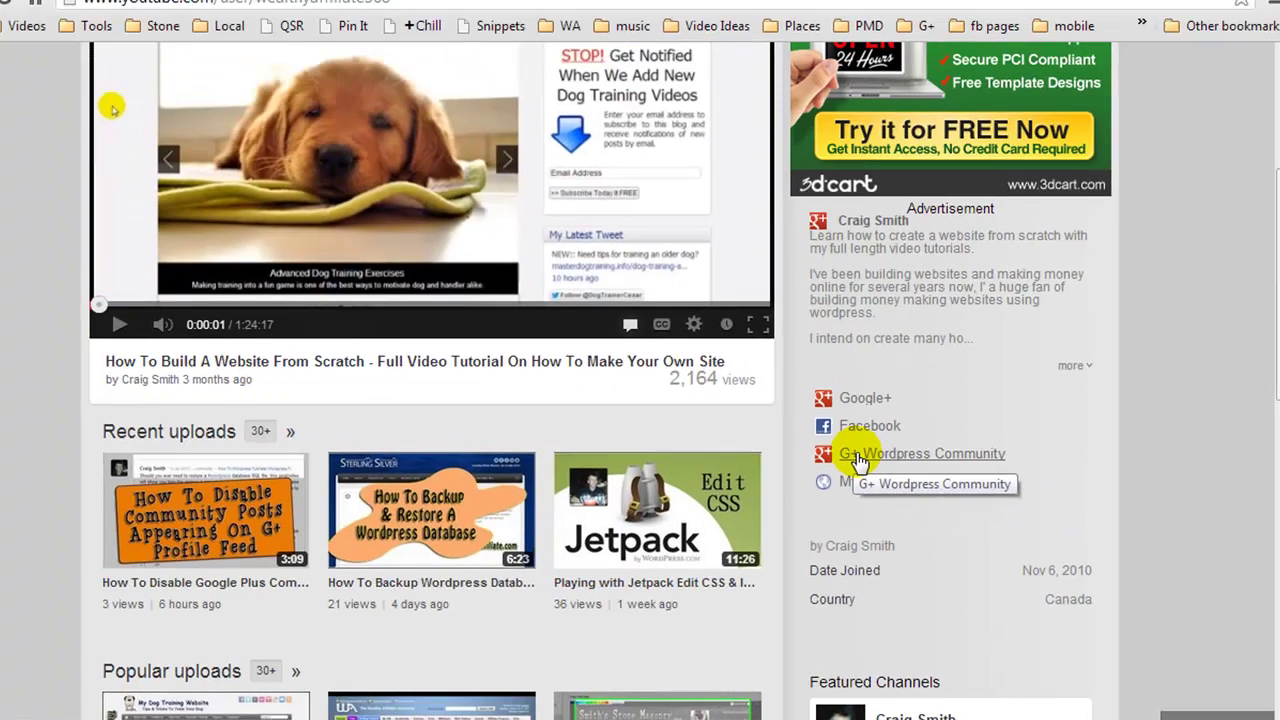
pyautogui.click(677, 283)
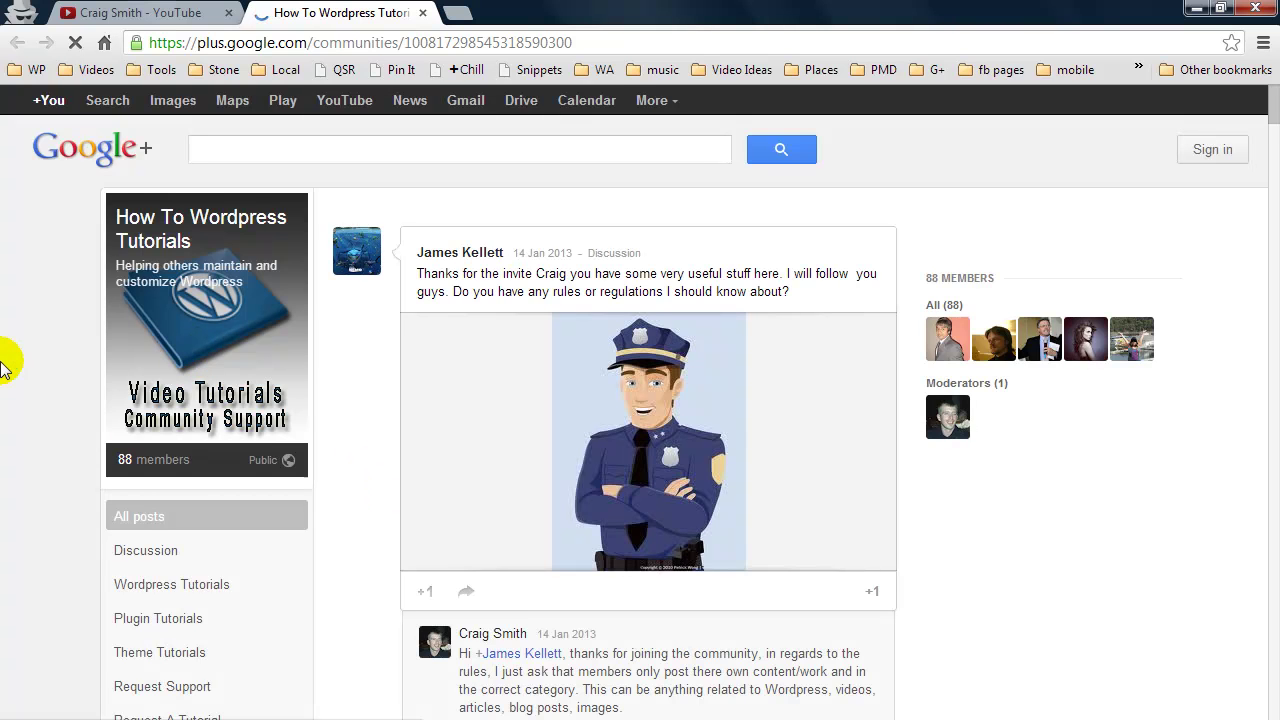
# - Scroll through the How To Wordpress Tutorials community posts, with 88 members and the rules post
pyautogui.scroll(-3, 4, 366)
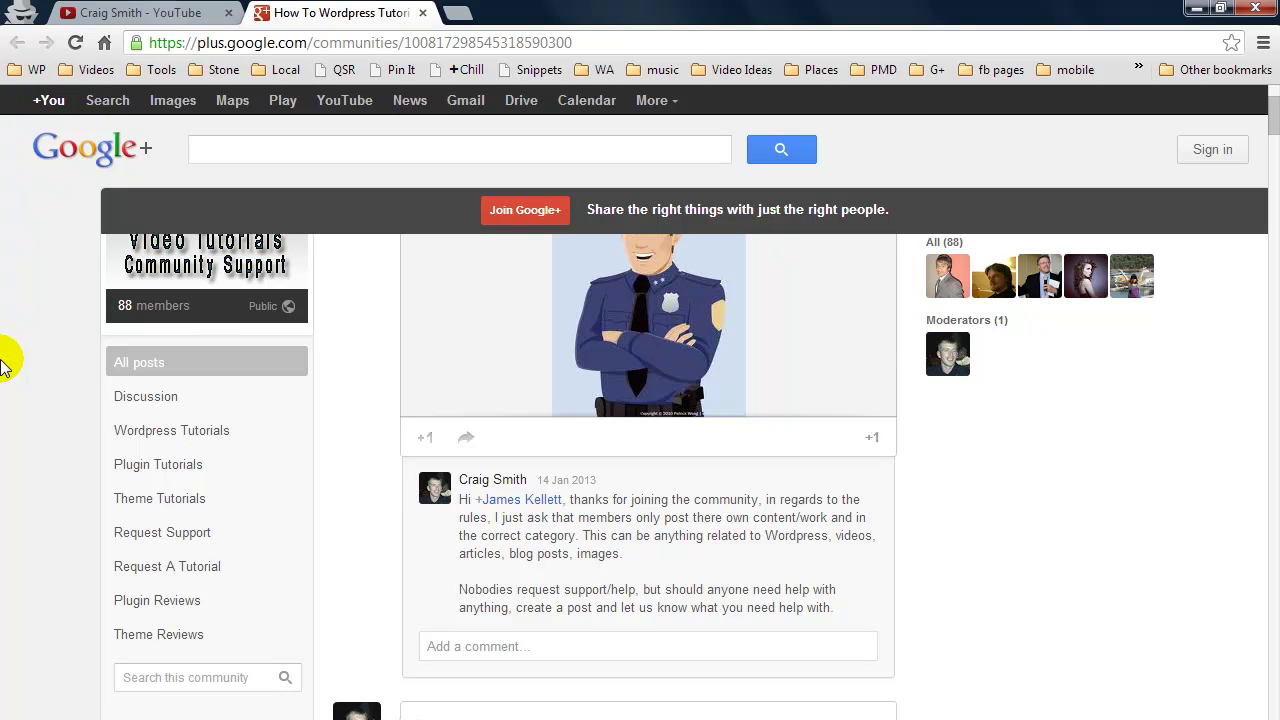
pyautogui.scroll(2, 25, 415)
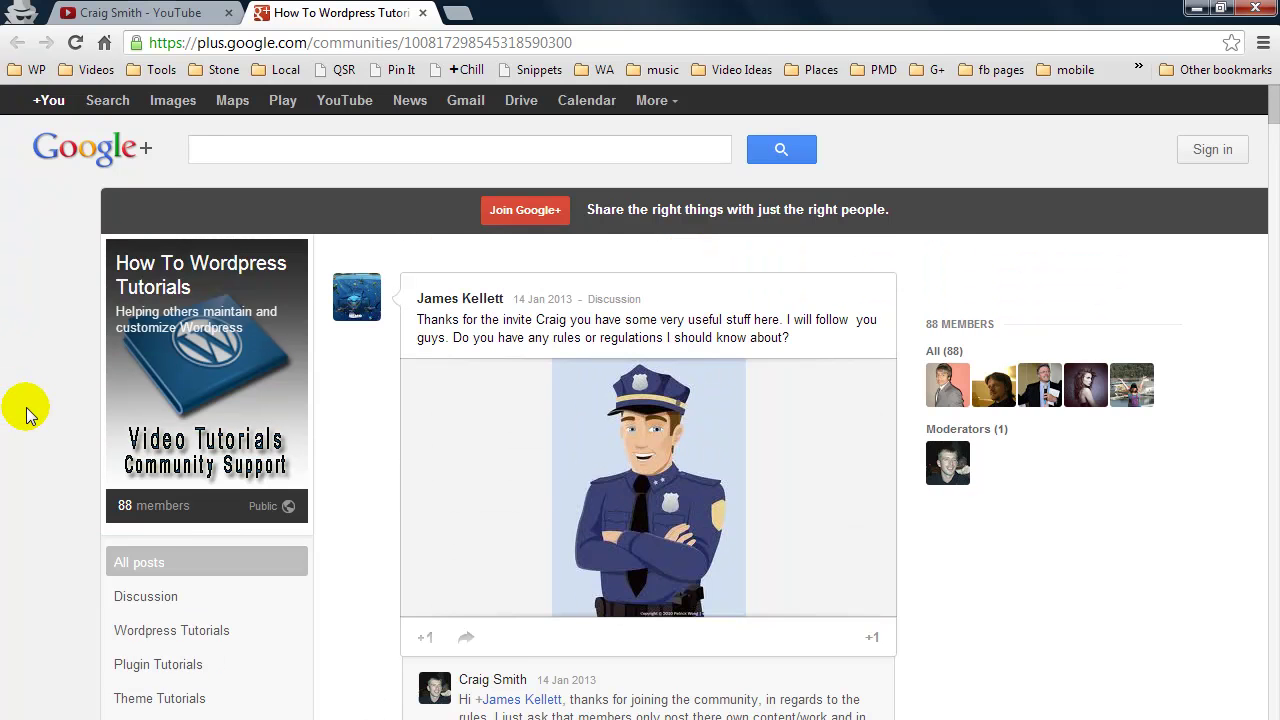